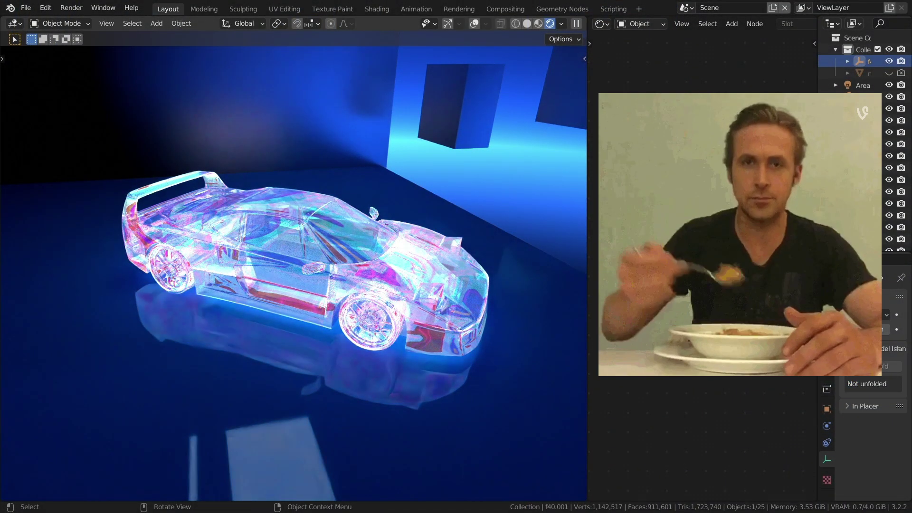
Orbit the finished car, check it through the camera, then switch to Scene.001
middle_click_drag(293, 271, 356, 263)
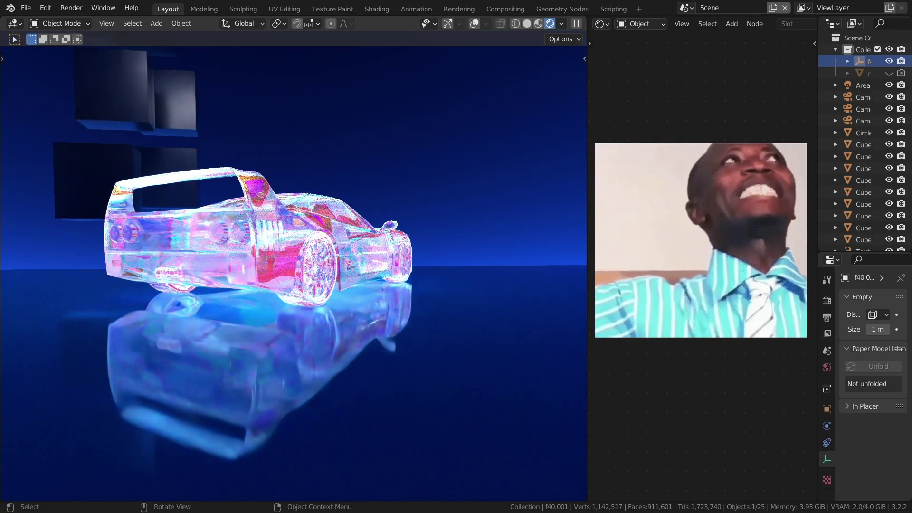
mouse_move(293, 271)
middle_mouse_down()
mouse_move(342, 264)
mouse_move(321, 268)
mouse_move(62, 182)
mouse_move(107, 186)
middle_mouse_up()
key("KP_0")
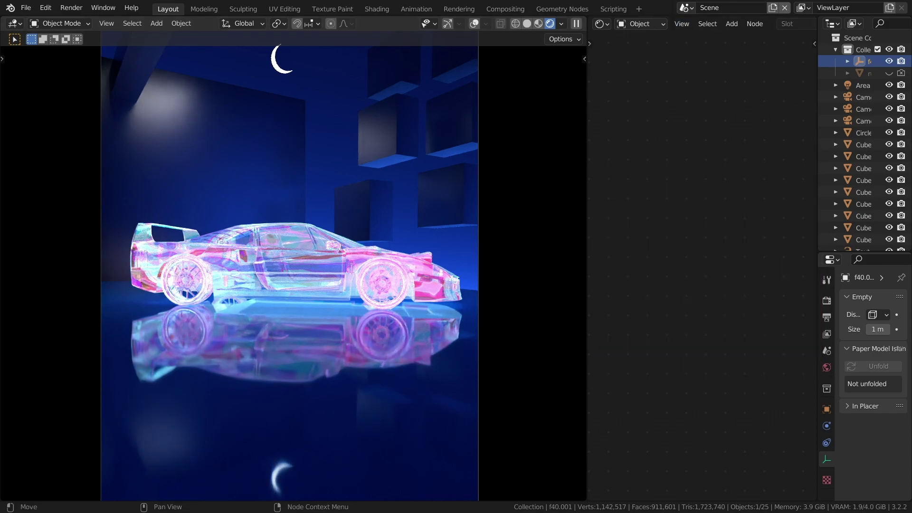
left_click(687, 8)
left_click(713, 37)
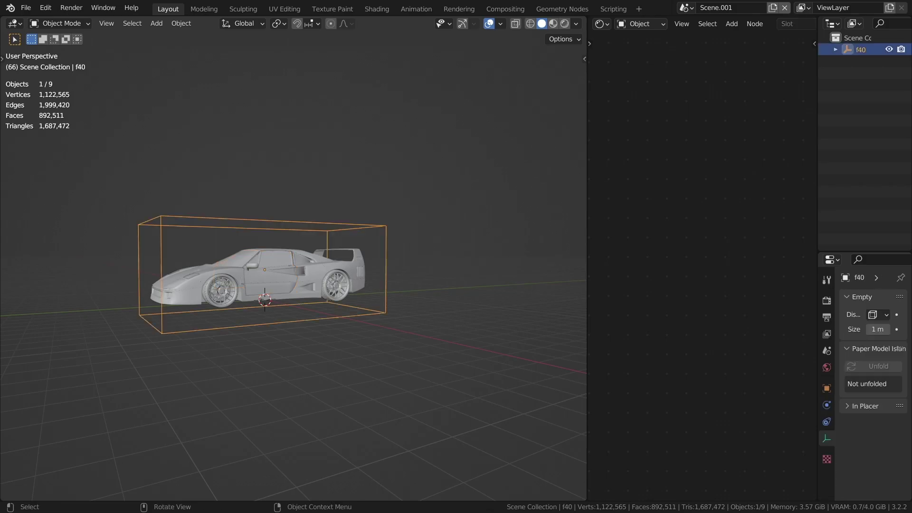
scroll(294, 285, "up", 3)
scroll(293, 286, "down", 4)
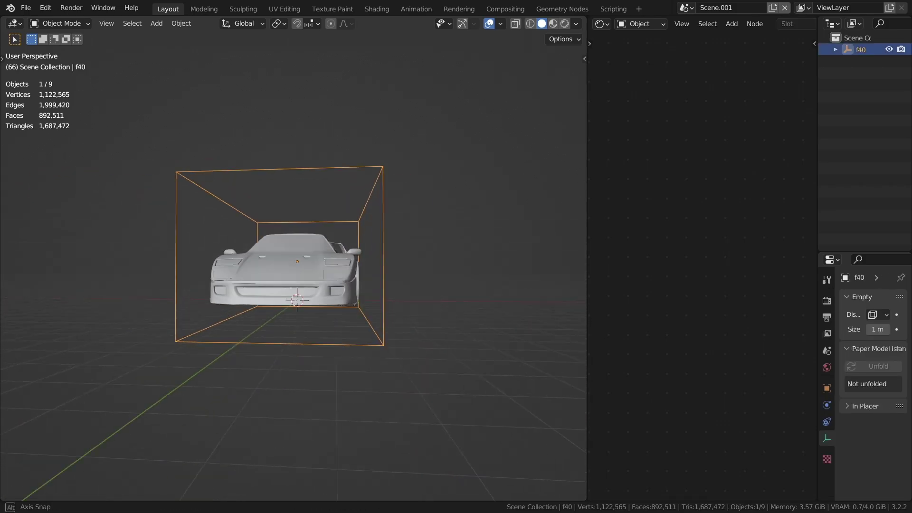
Orbit around the F40 model in Scene.001 and deselect it
mouse_move(294, 285)
middle_mouse_down()
mouse_move(371, 271)
mouse_move(428, 214)
middle_mouse_up()
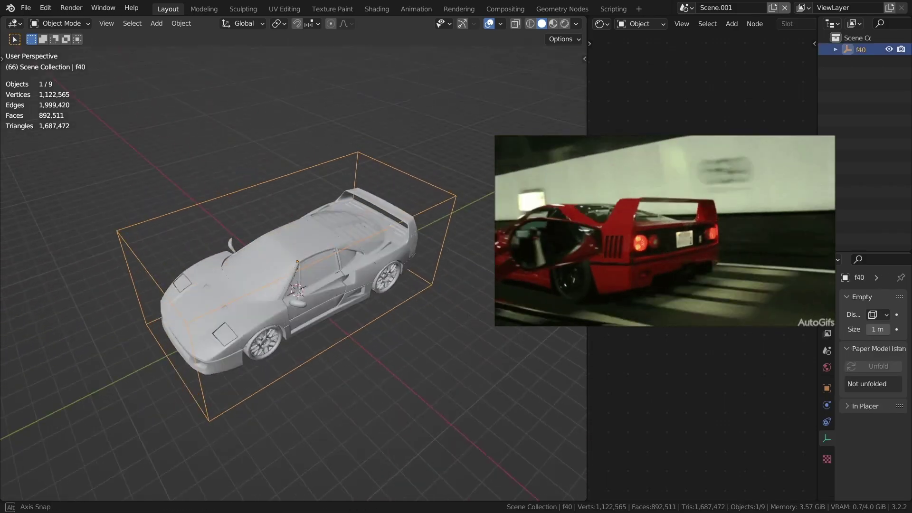
key("alt+a")
middle_click_drag(427, 213, 441, 214)
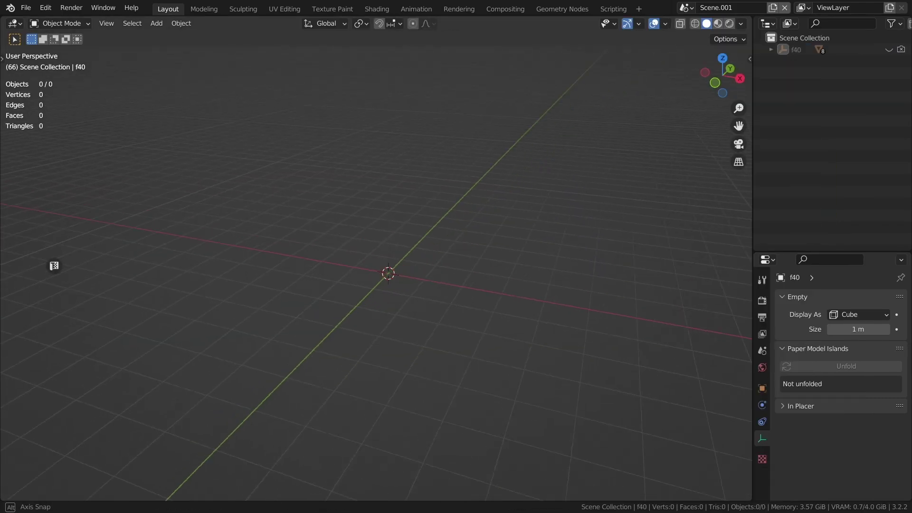
Add a cube, flatten it to 0.2 on Z and enlarge it five times
key("shift+a")
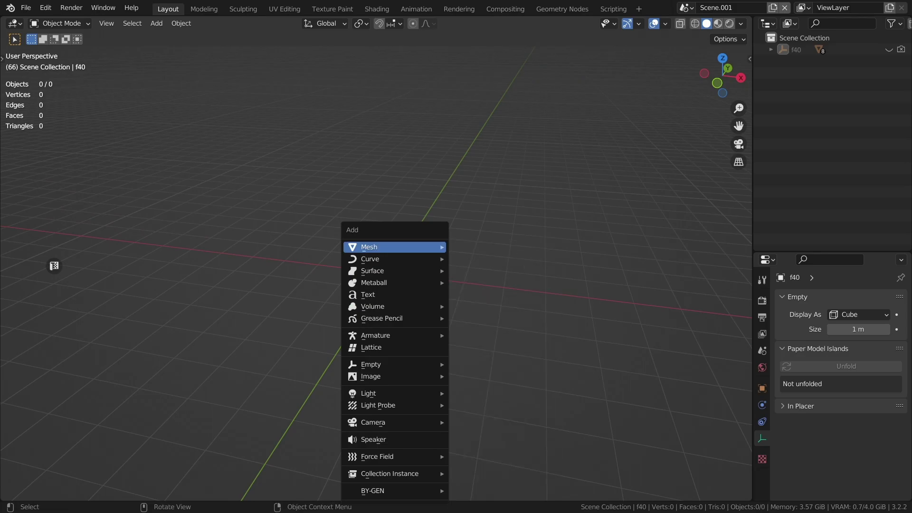
left_click(470, 259)
middle_click_drag(499, 271, 528, 271)
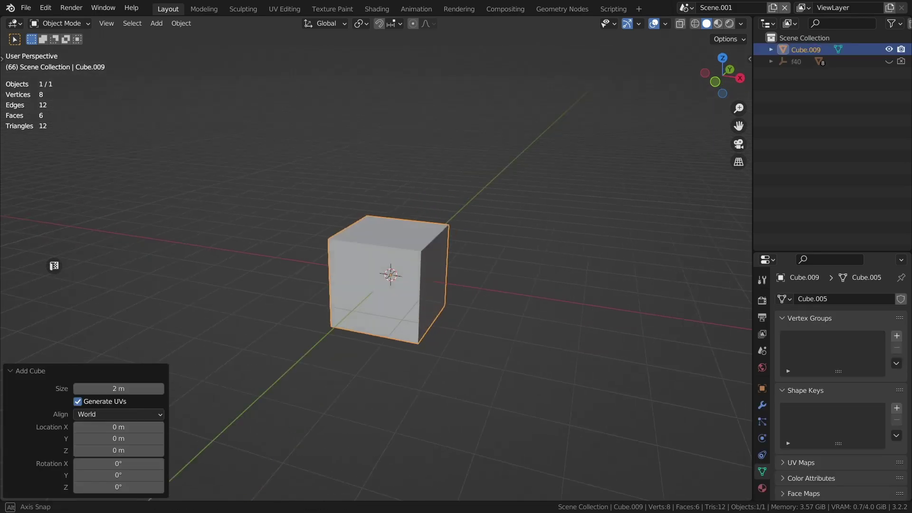
key("Tab")
key("s")
key("z")
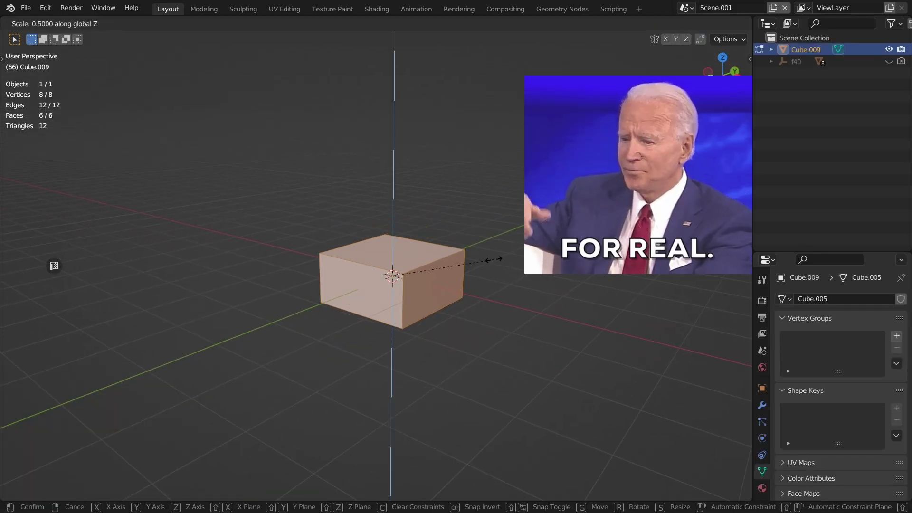
left_click(428, 261)
type("sx")
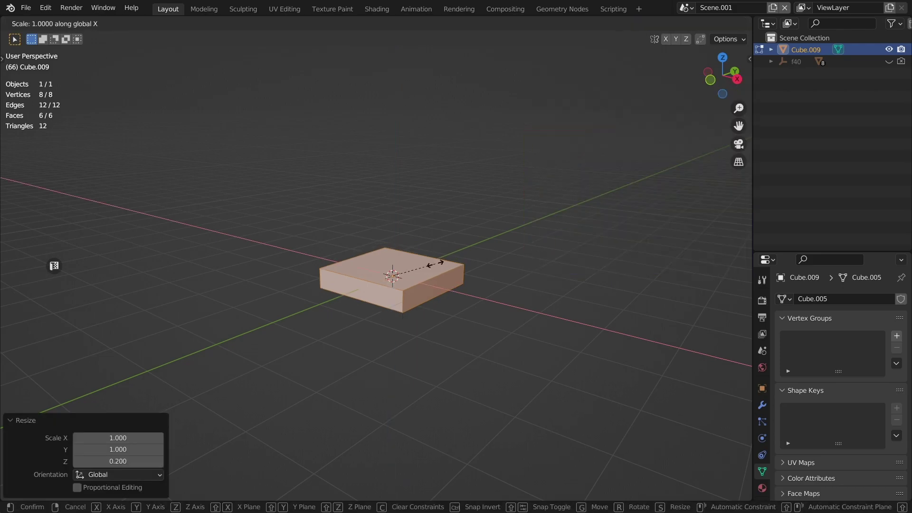
type("5")
key("Return")
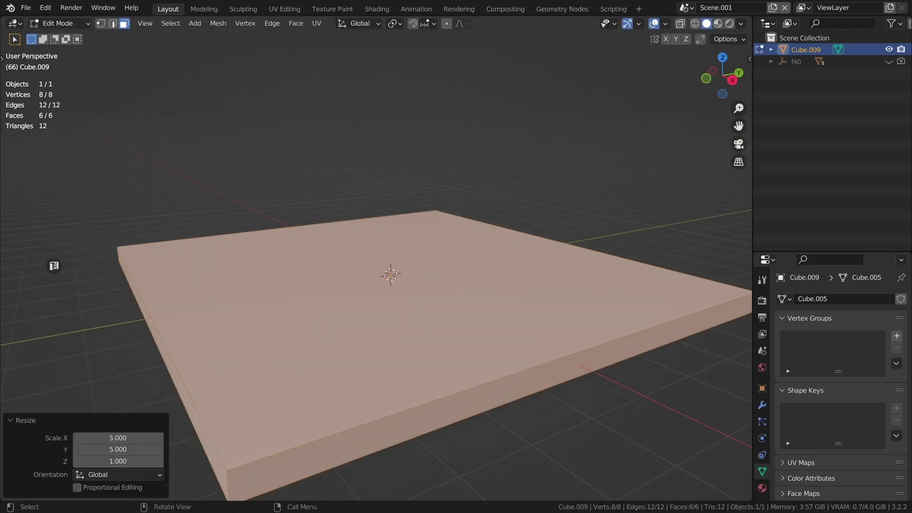
key("Tab")
Unhide the car and scale the floor slab by 3, keeping its thickness
key("alt+h")
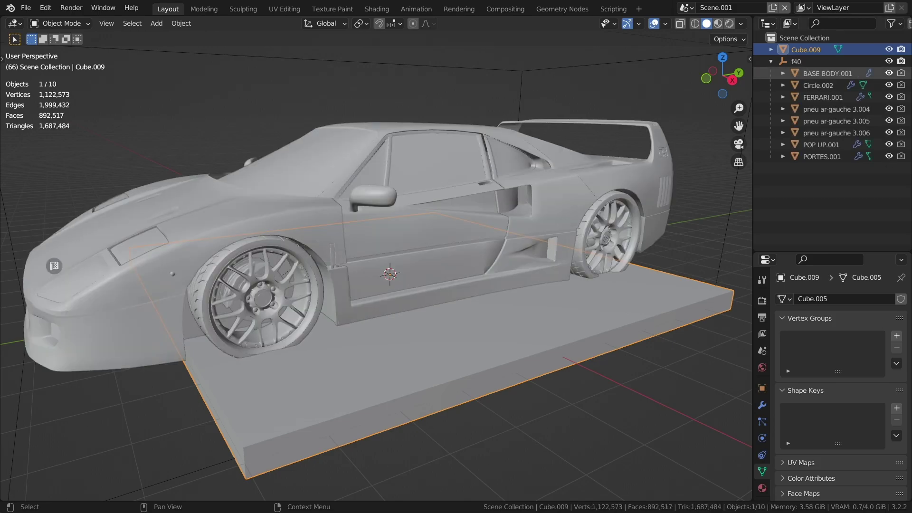
scroll(376, 263, "down", 3)
scroll(376, 263, "down", 3)
scroll(376, 264, "up", 1)
key("Tab")
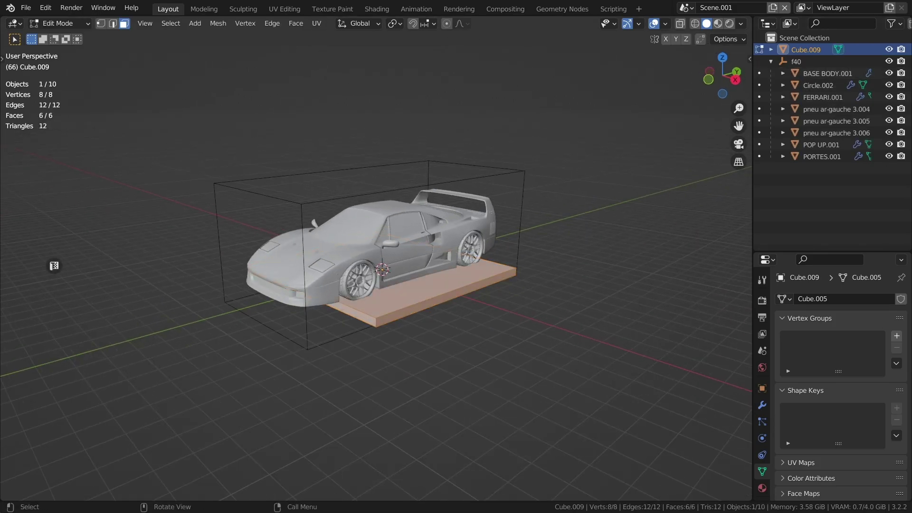
key("s")
key("shift+z")
left_click(691, 263)
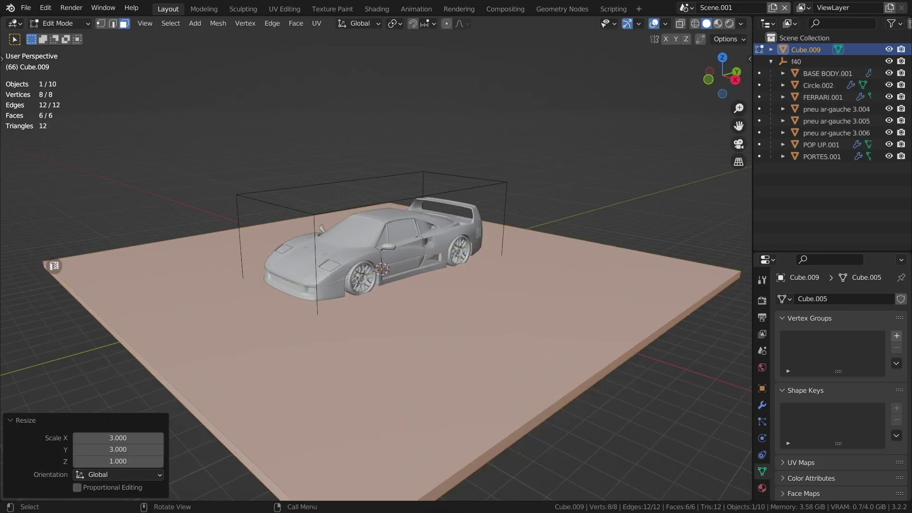
Move the tall wall to the left and raise the long beam to 8 m
key("Tab")
key("KP_1")
key("g")
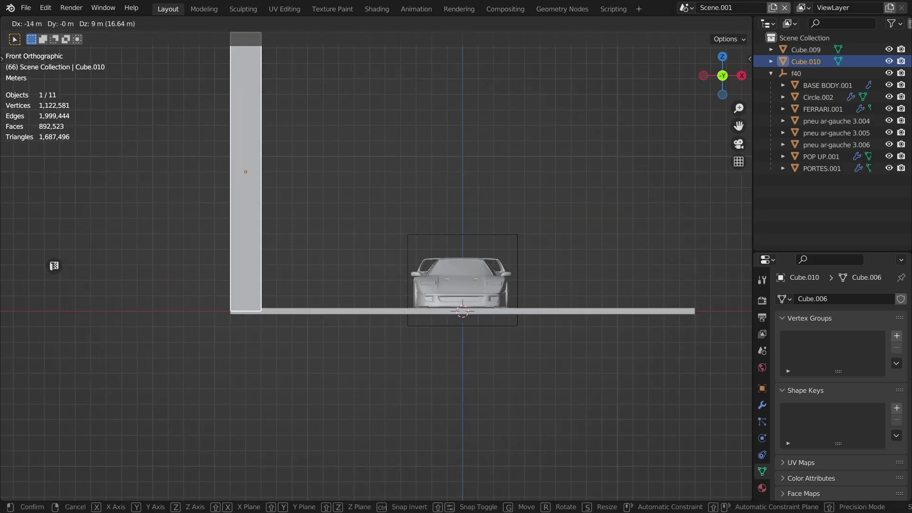
left_click(327, 231)
mouse_move(377, 264)
middle_mouse_down()
mouse_move(399, 271)
mouse_move(399, 257)
mouse_move(435, 249)
middle_mouse_up()
scroll(376, 265, "up", 3)
key("KP_1")
key("g")
key("z")
key("Return")
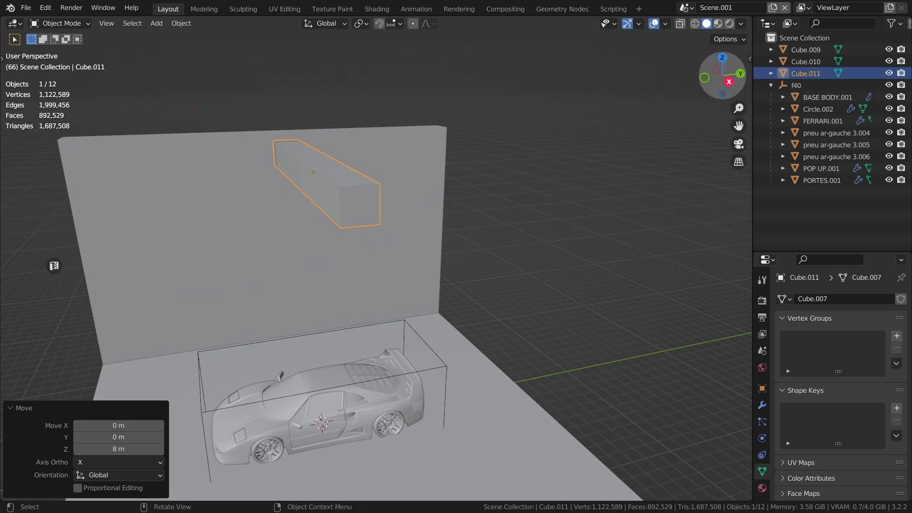
Add a rotated box and duplicate it three times beside itself
key("shift+a")
left_click(610, 261)
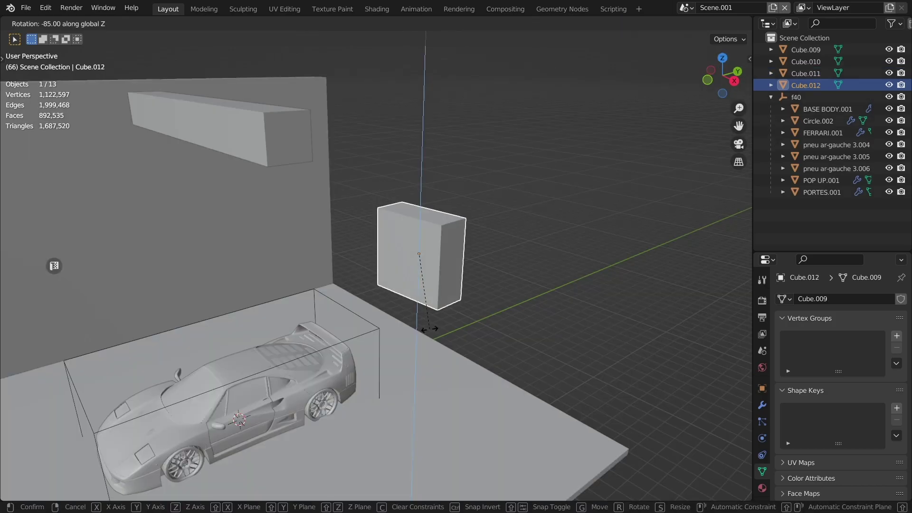
type("rz-90")
key("Return")
key("KP_7")
key("shift+d")
key("Return")
key("shift+d")
key("Return")
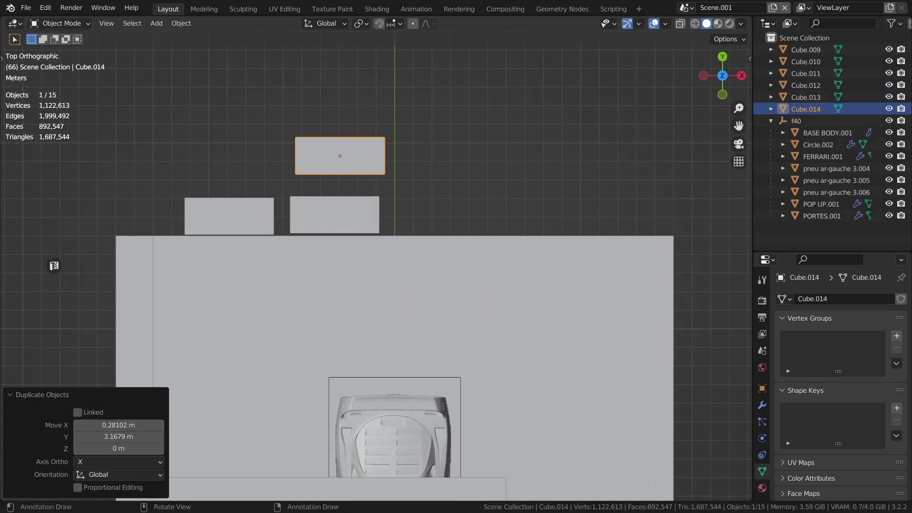
key("shift+d")
key("Return")
Duplicate two more boxes and arrange all six into a stacked cluster
middle_click_drag(53, 266, 54, 265)
key("shift+d")
key("Return")
key("shift+d")
key("Return")
key("g")
left_click(805, 120)
middle_click_drag(428, 310, 428, 310)
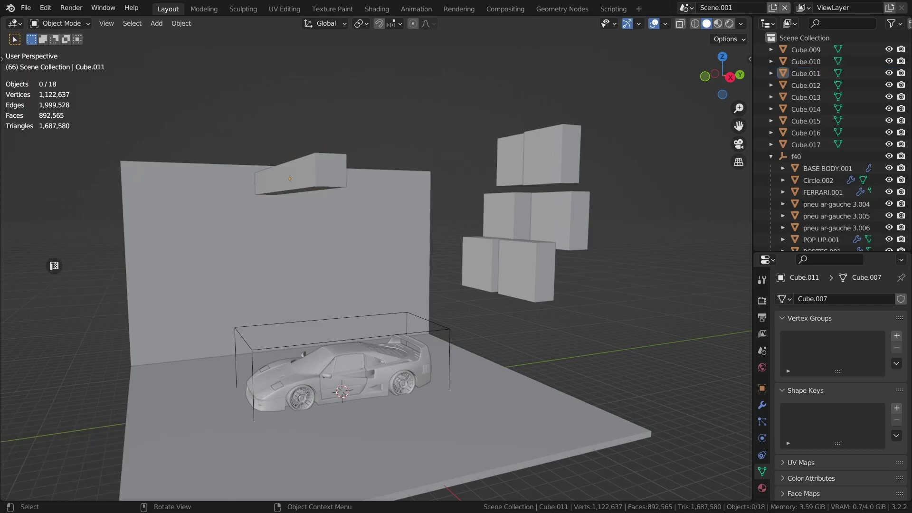
key("alt+a")
key("shift+a")
key("Escape")
Switch the viewport to rendered preview and split off a second editor area
key("z")
key("6")
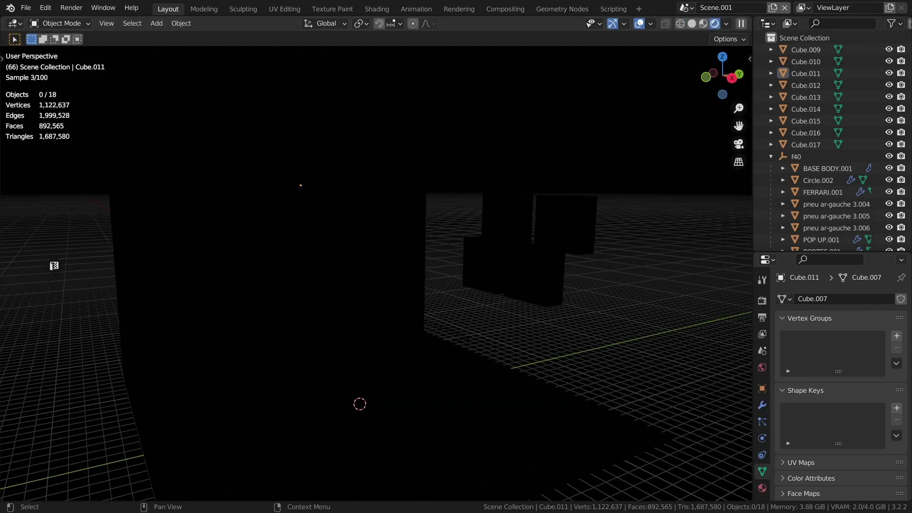
left_click_drag(751, 19, 542, 214)
left_click(556, 24)
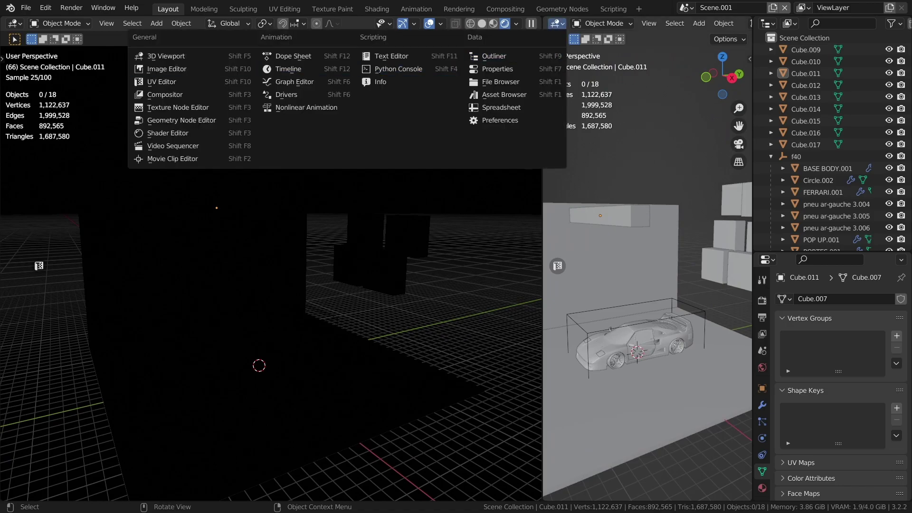
key("Escape")
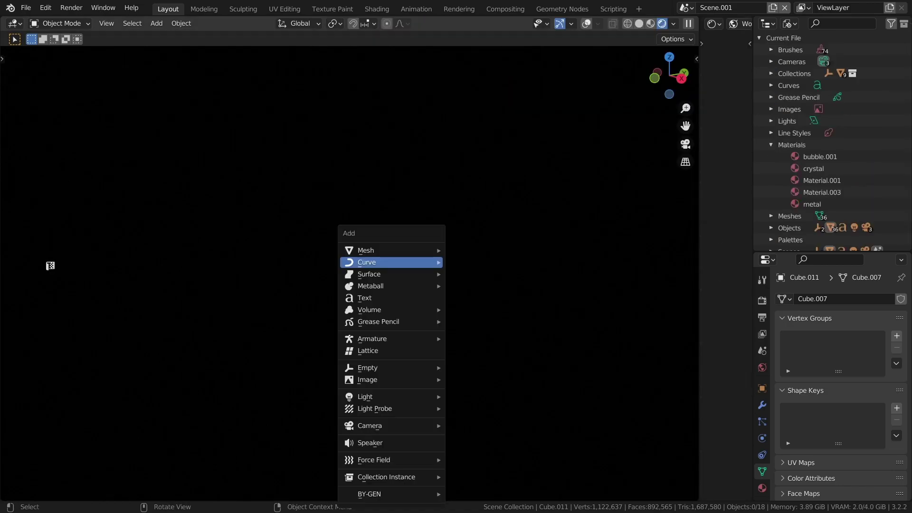
Add an area light raised about 10 m, with 800 W power and 10 m size
key("shift+a")
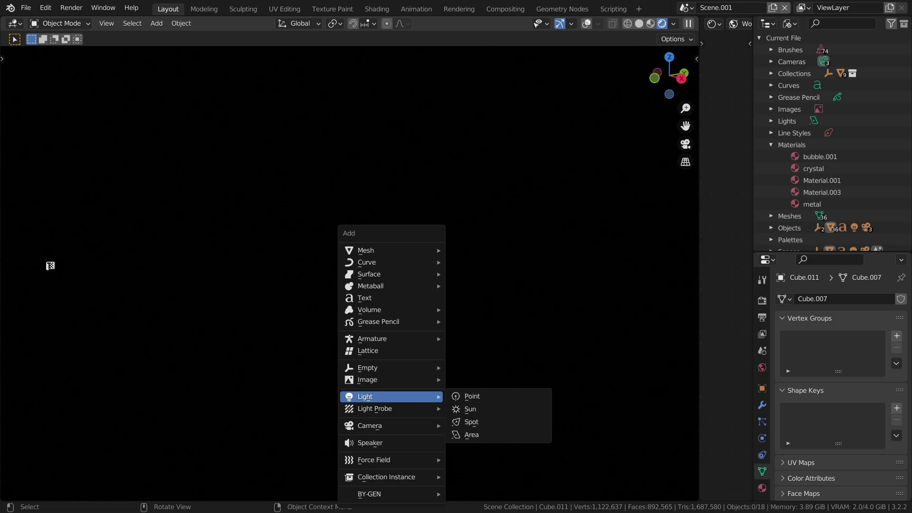
left_click(472, 435)
key("g")
key("z")
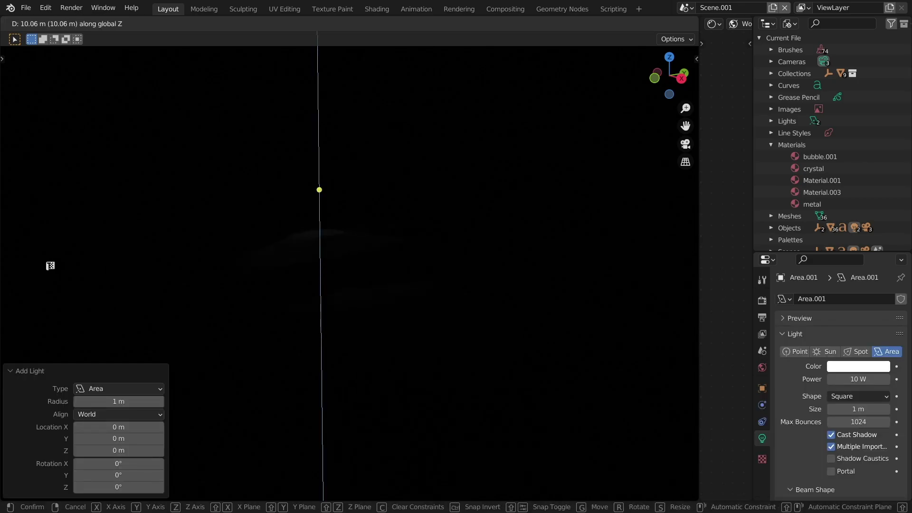
type("800")
key("Return")
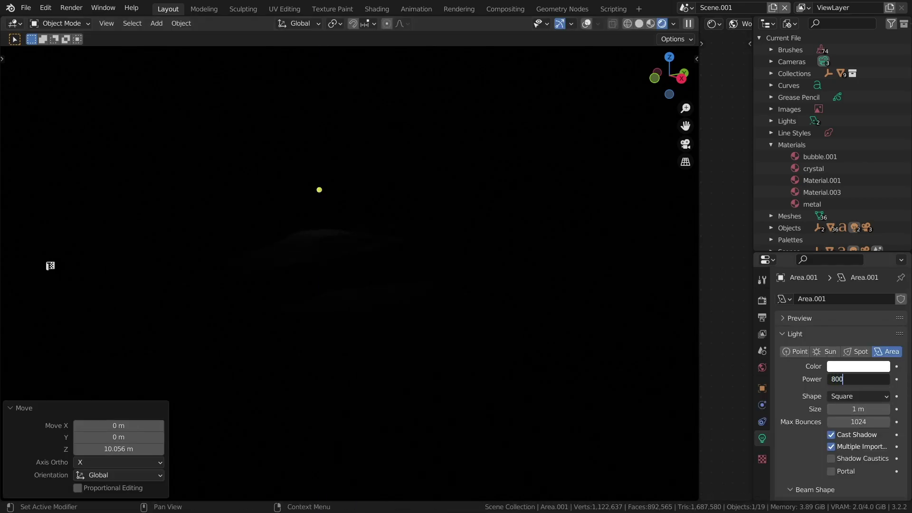
key("Return")
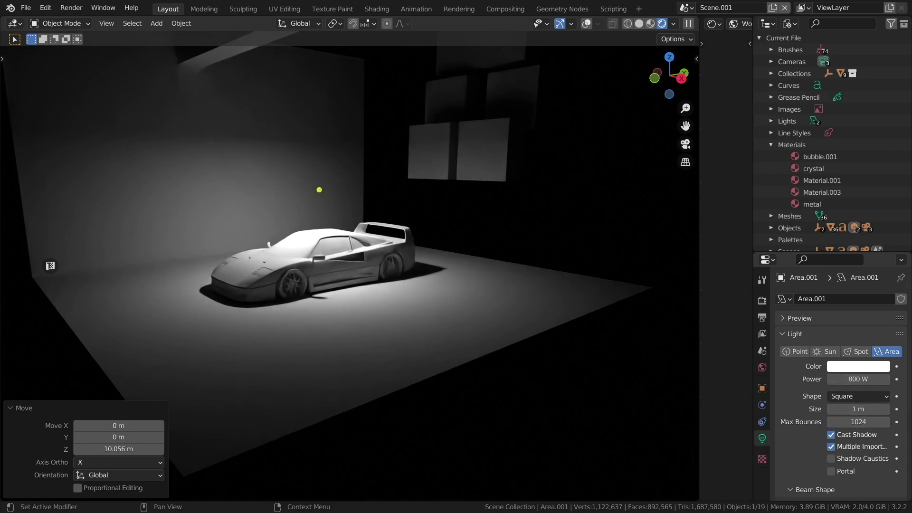
scroll(349, 271, "down", 3)
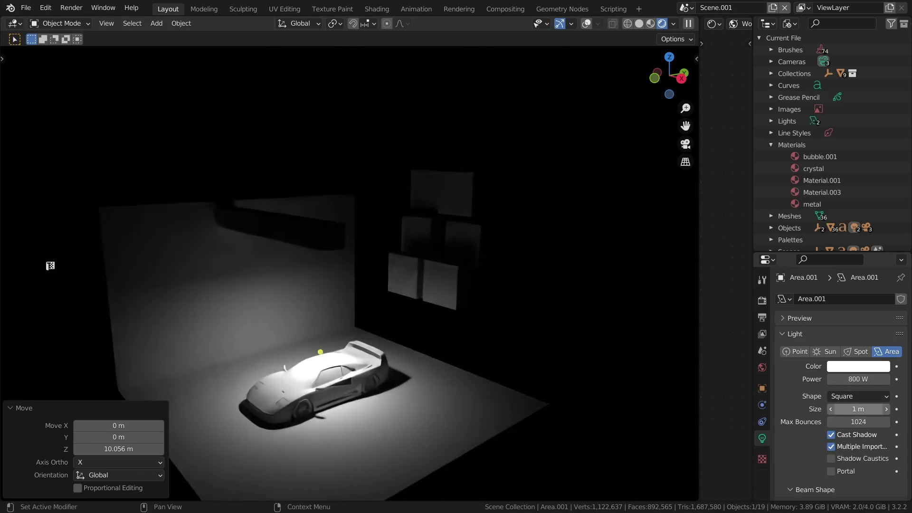
type("5")
key("Return")
type("0")
key("Return")
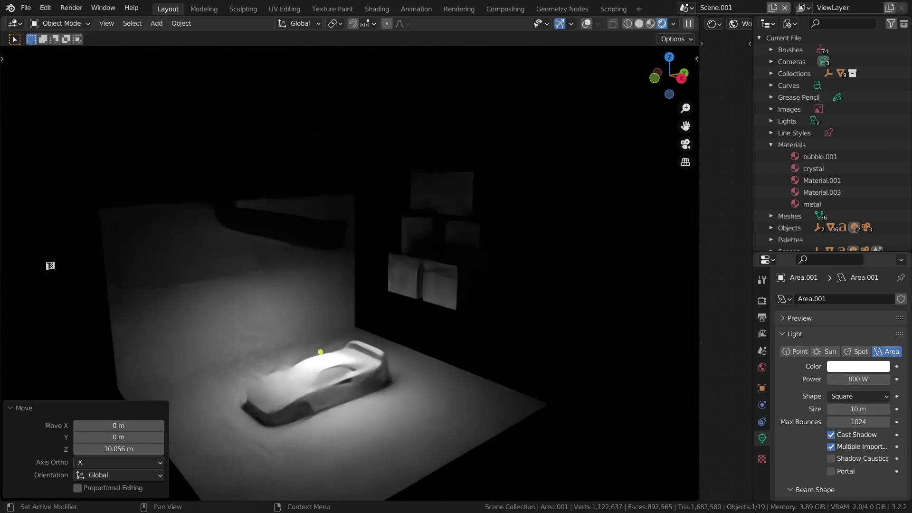
key("g")
key("z")
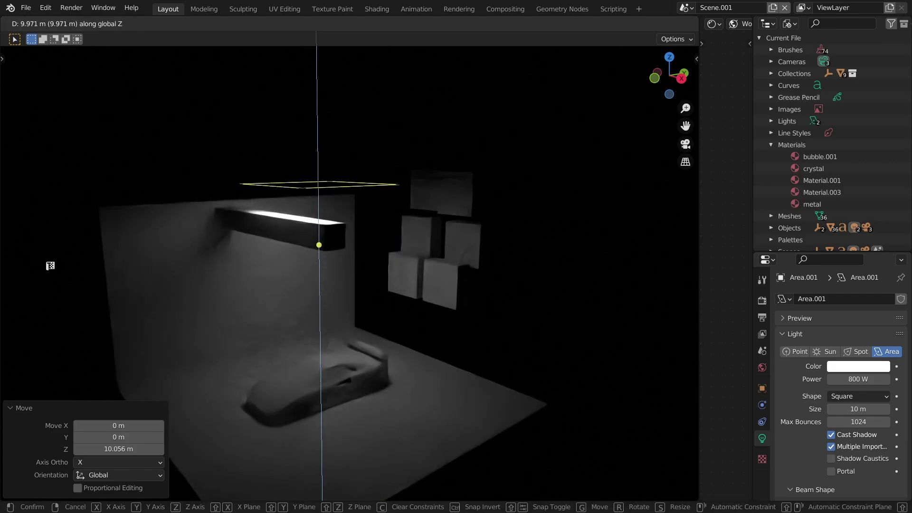
Confirm the light height, enable world nodes and add a Sky Texture node
left_click(50, 265)
scroll(51, 265, "down", 3)
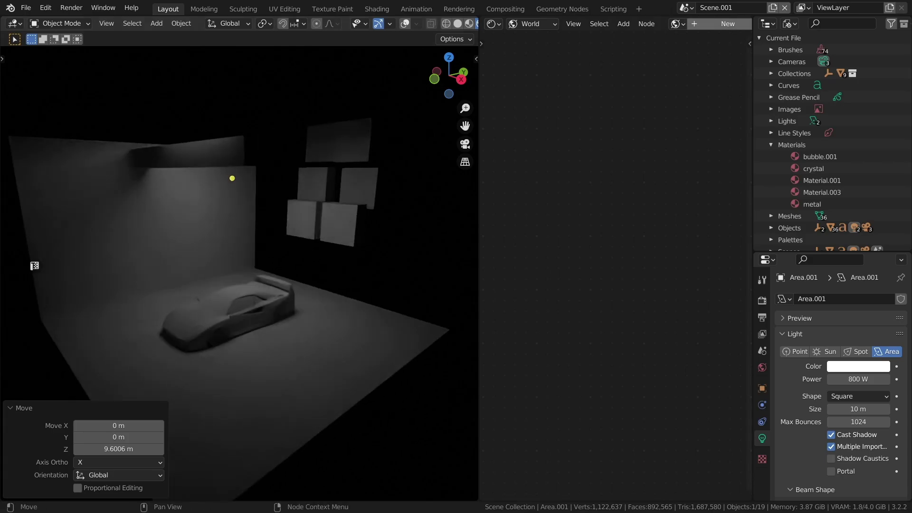
left_click(722, 23)
scroll(616, 265, "up", 3)
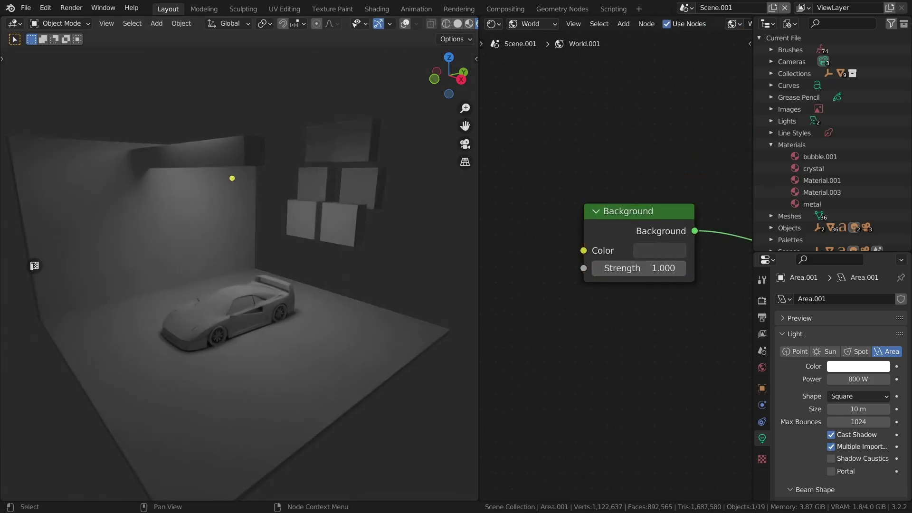
scroll(617, 265, "down", 2)
left_click_drag(681, 228, 627, 224)
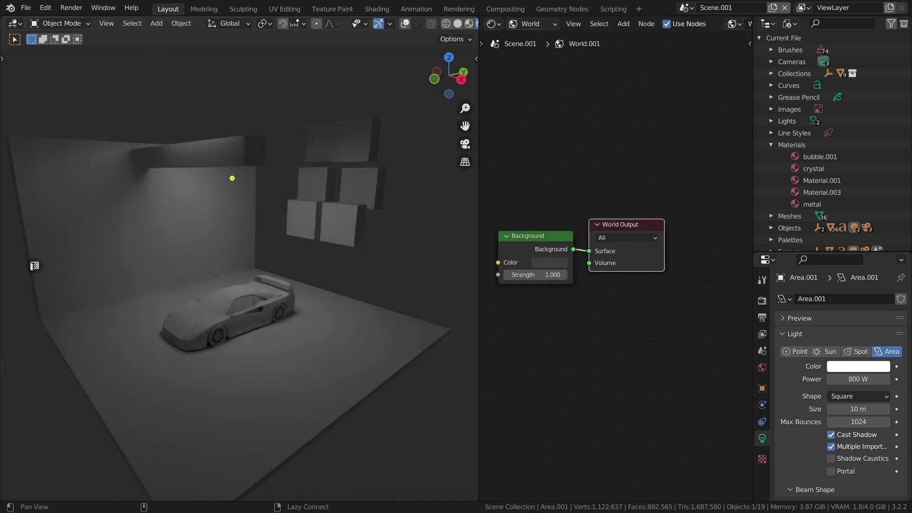
scroll(616, 265, "up", 5, "ctrl")
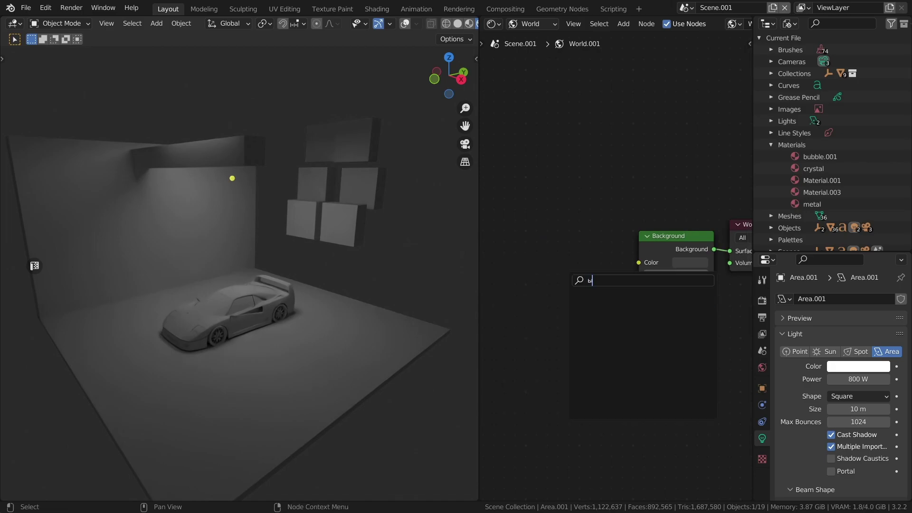
key("super+space")
type("s")
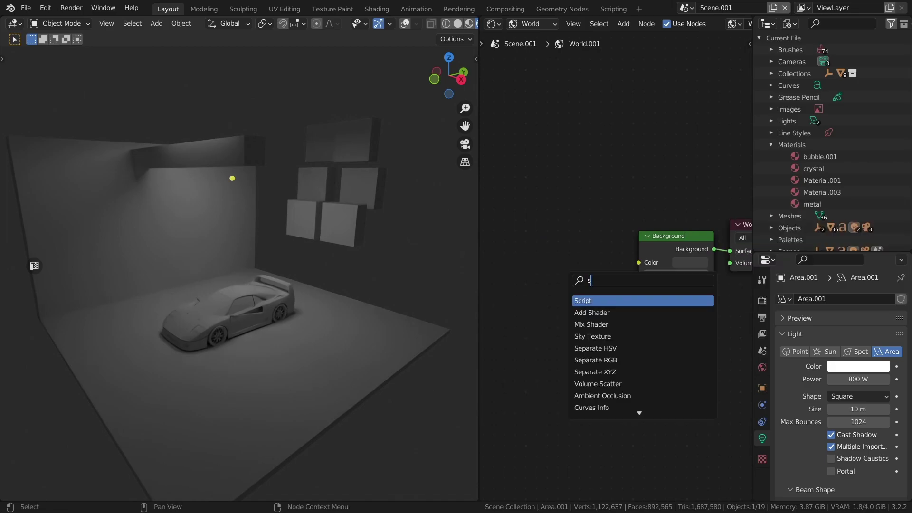
type("ky")
key("Return")
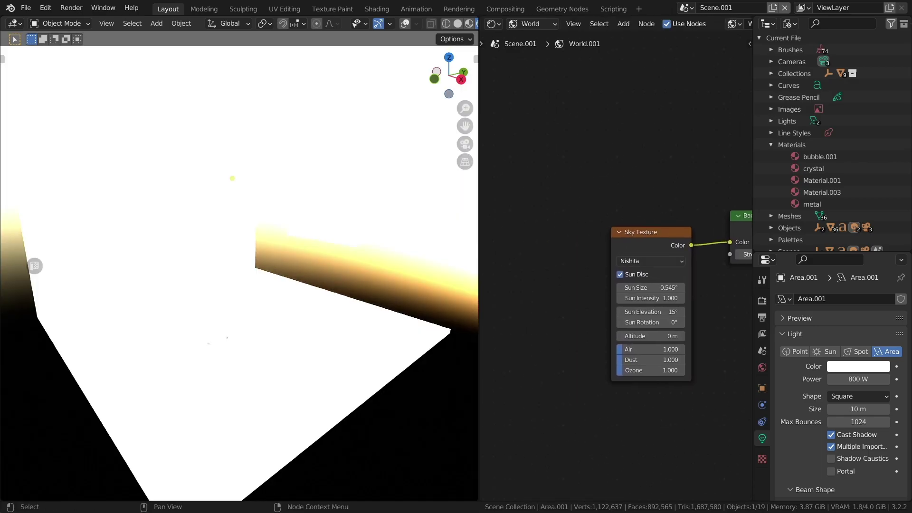
Sky: sun disc off, mapping added, elevation 5°, rotation -90°, dust 0
left_click(622, 262)
key("ctrl+t")
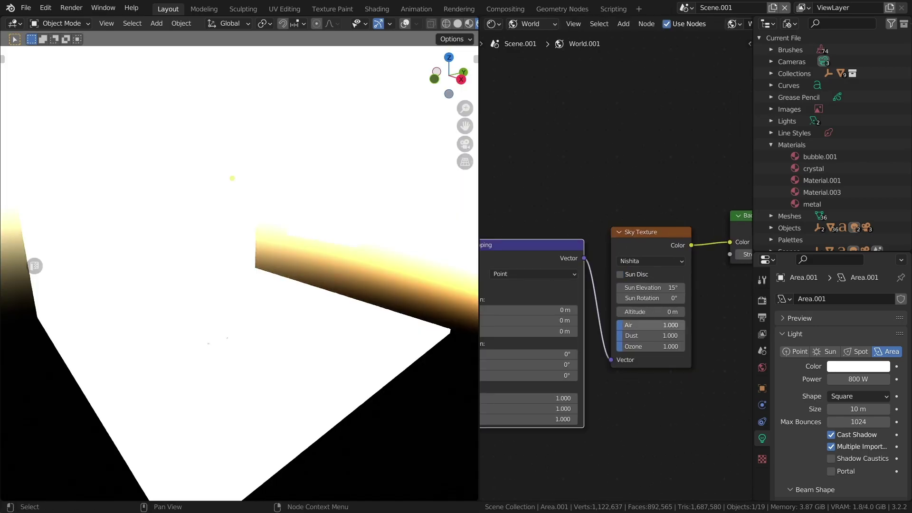
scroll(620, 286, "up", 2)
left_click(434, 24)
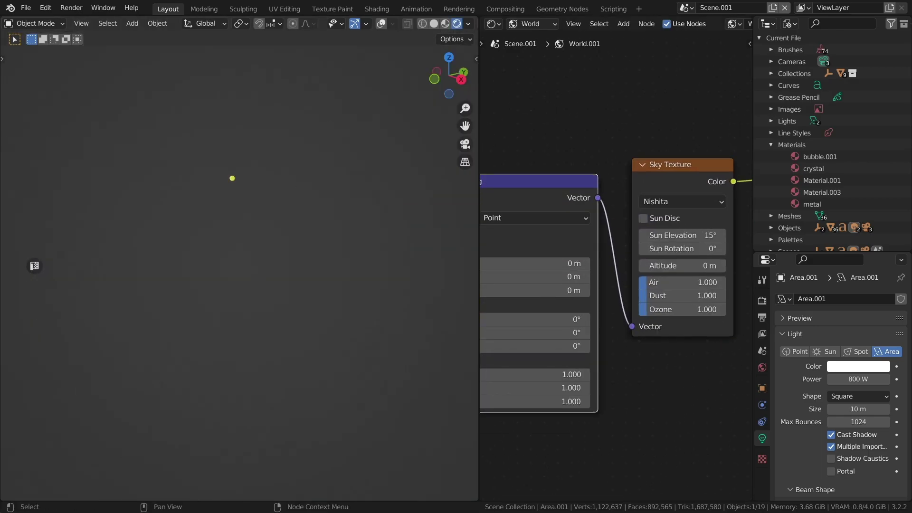
mouse_move(641, 320)
middle_mouse_down()
mouse_move(519, 334)
mouse_move(566, 303)
middle_mouse_up()
scroll(605, 214, "up", 1)
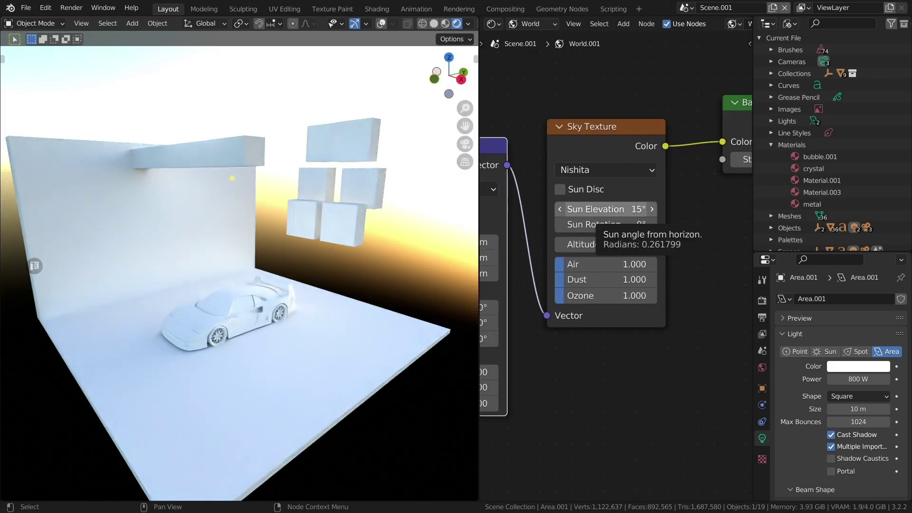
left_click(598, 209)
type("5")
key("Return")
type("0")
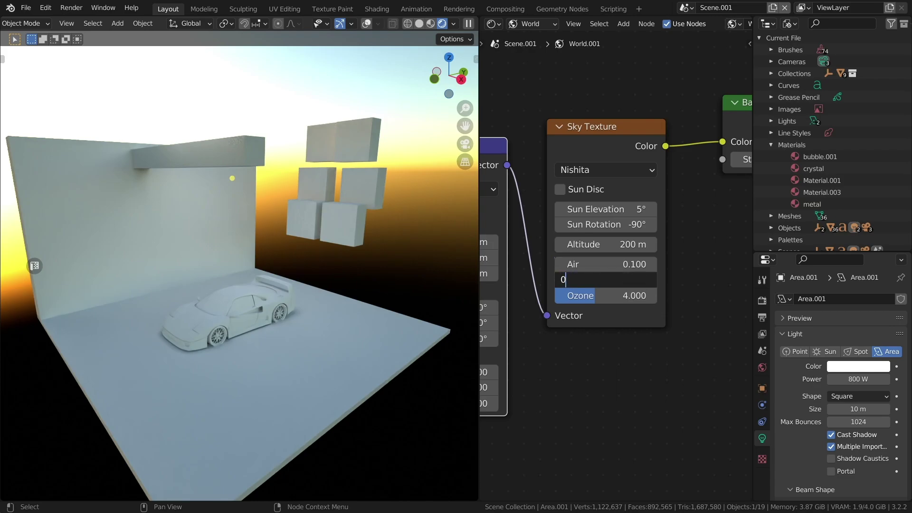
key("Return")
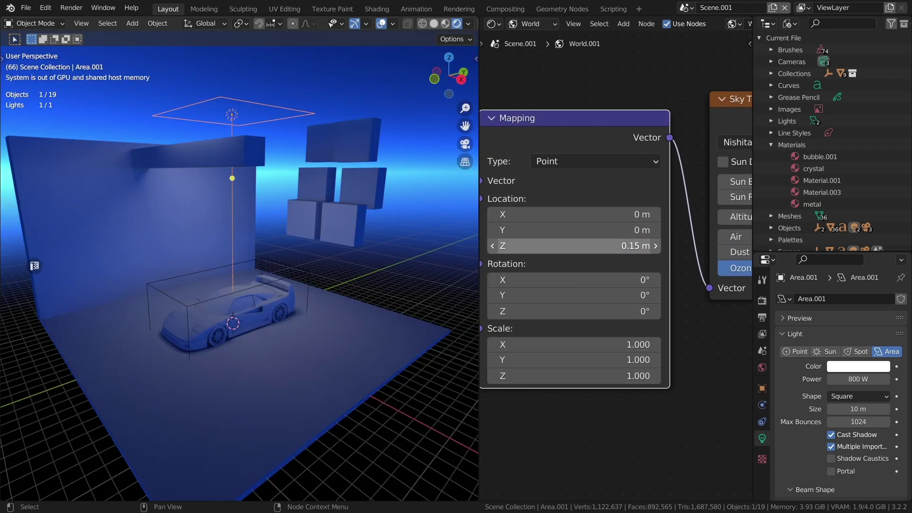
Hide viewport overlays and rearrange the world nodes in the maximized node editor
key("shift+alt+z")
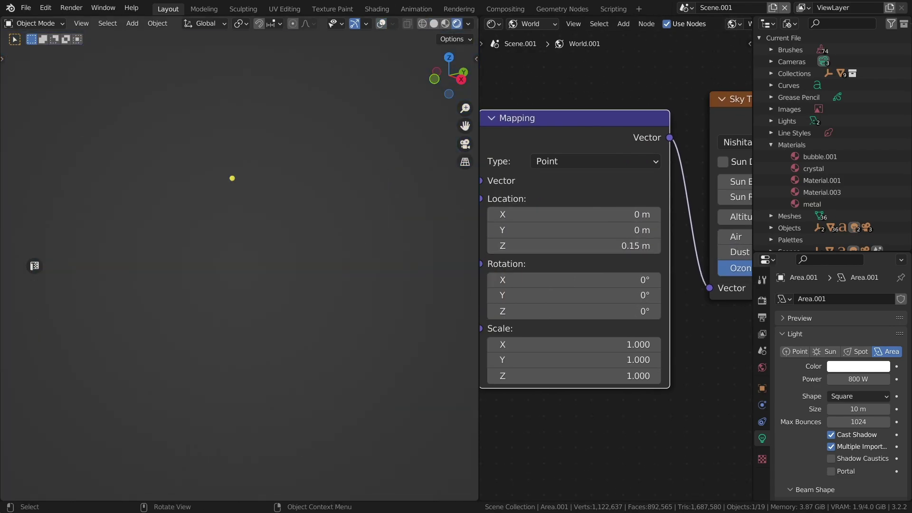
key("Home")
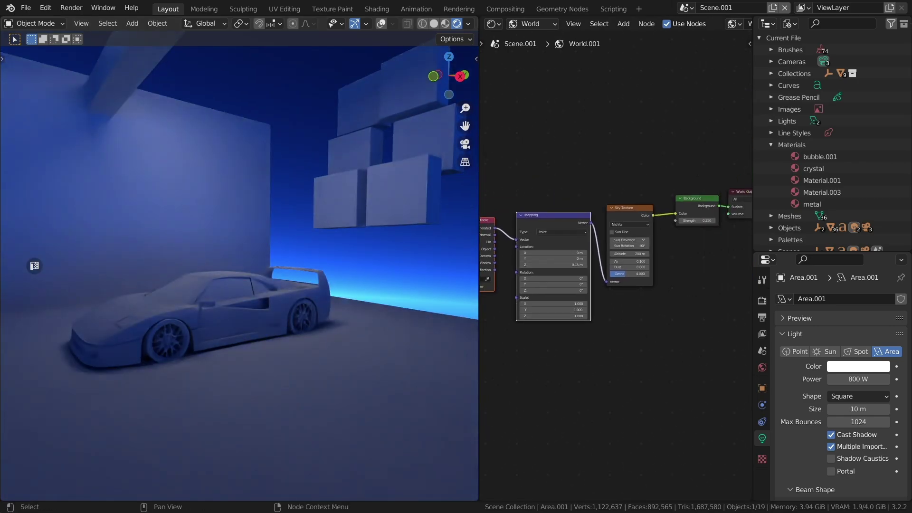
key("ctrl+space")
key("Home")
key("g")
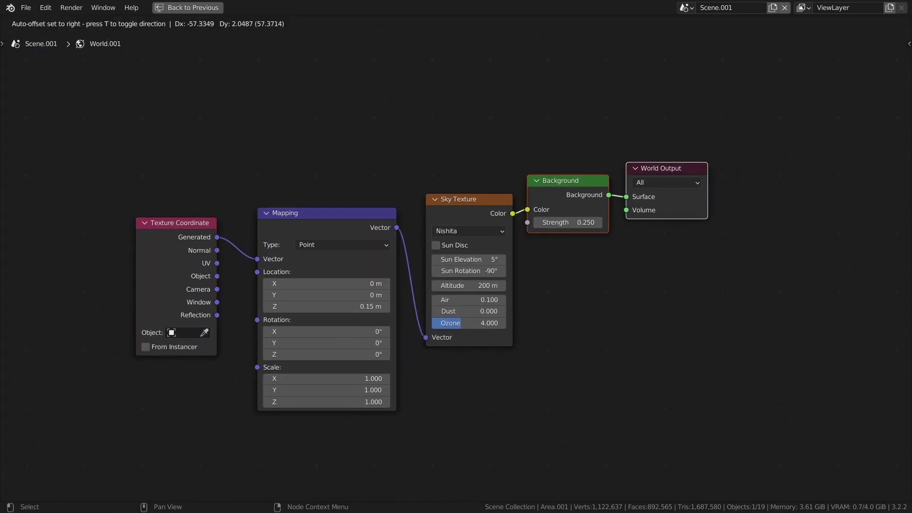
key("Return")
left_click_drag(121, 174, 271, 269)
key("g")
key("Return")
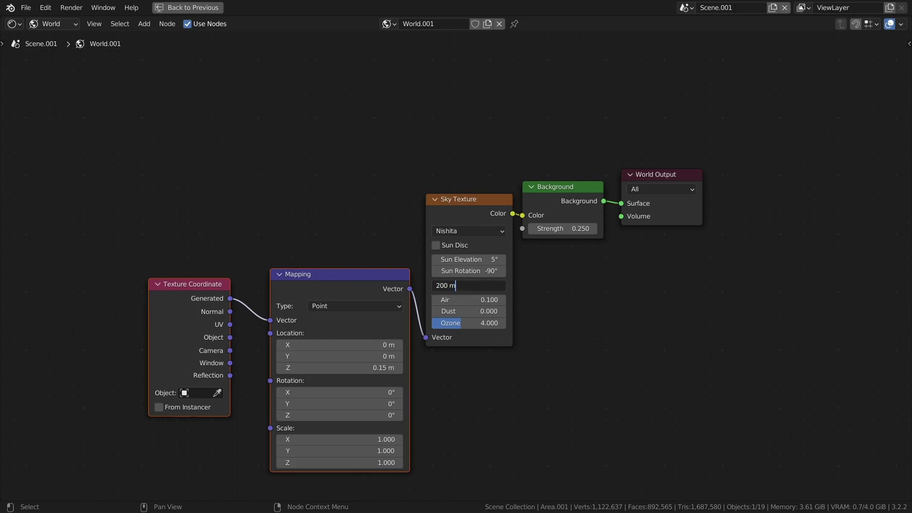
key("ctrl+space")
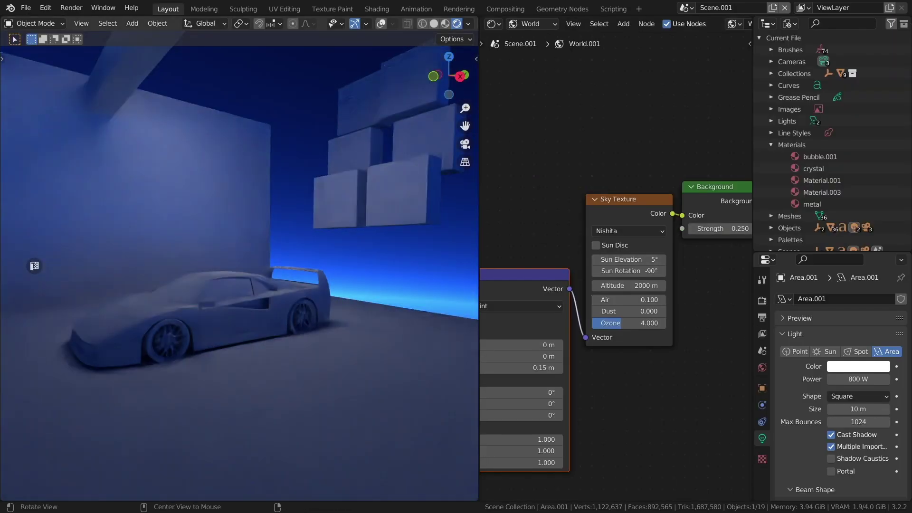
key("Home")
key("ctrl+space")
key("Home")
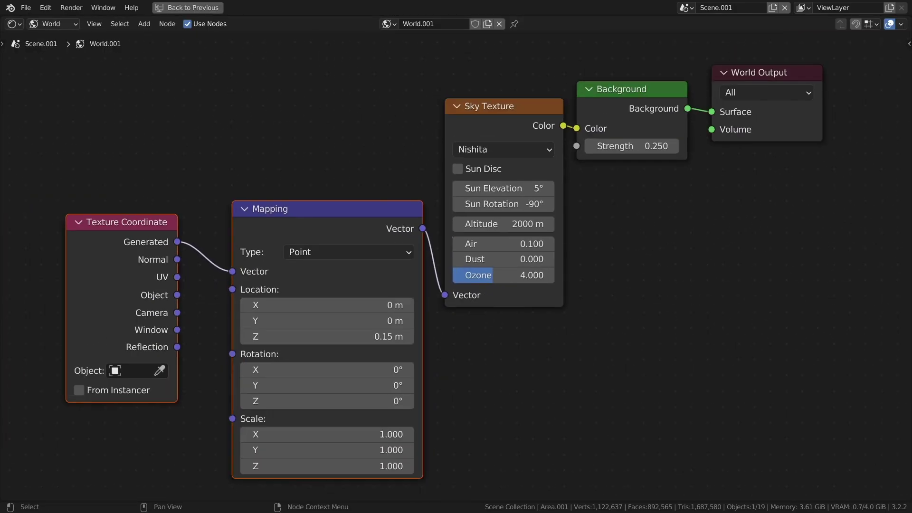
key("ctrl+space")
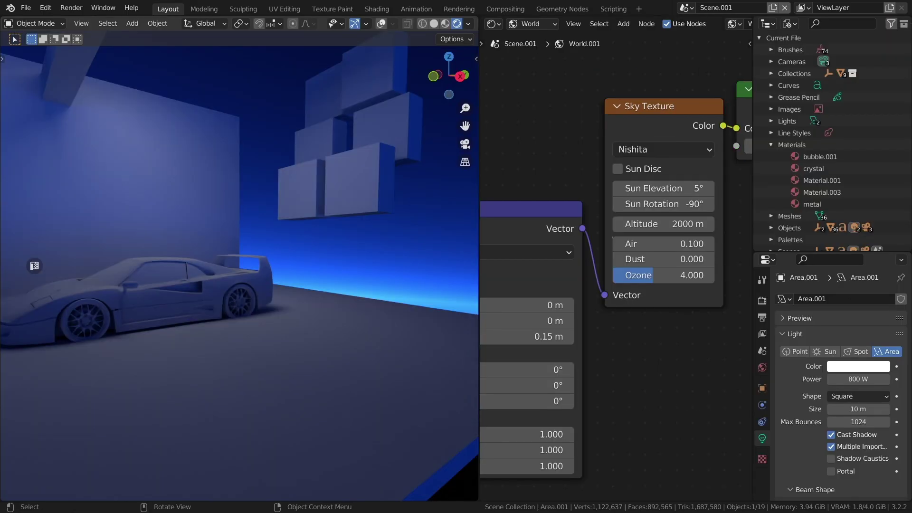
In solid shading, add a circle mesh and isolate Circle.003 in local view
left_click(433, 24)
scroll(235, 256, "down", 5)
scroll(240, 264, "up", 5)
middle_click_drag(239, 263, 243, 250)
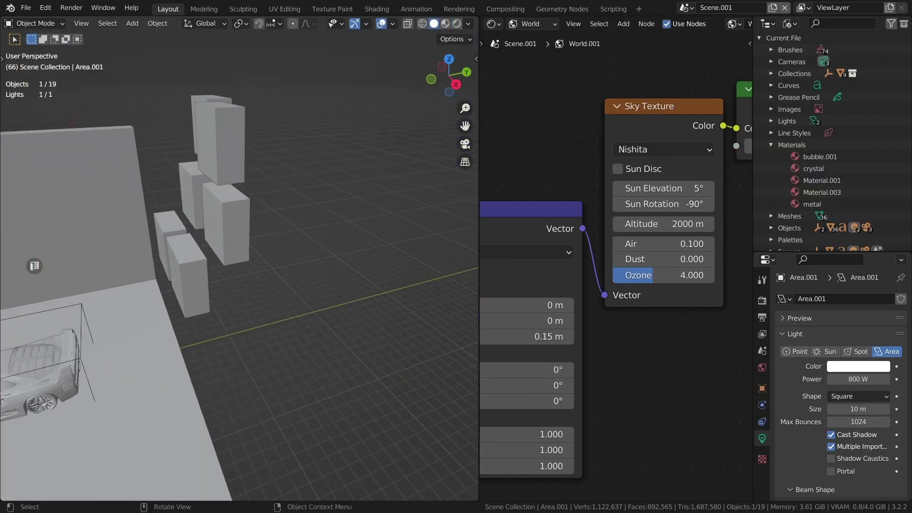
key("shift+a")
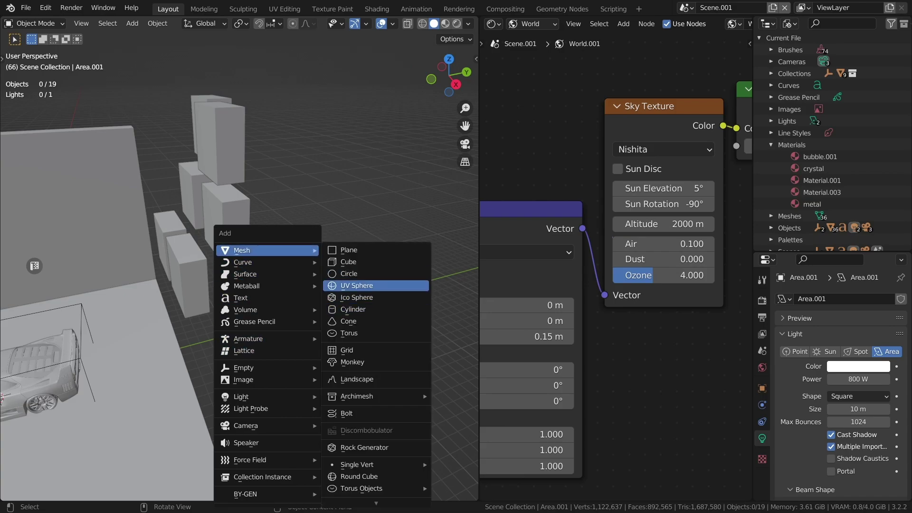
left_click(349, 274)
scroll(239, 264, "down", 2)
middle_click_drag(240, 263, 299, 213, "shift")
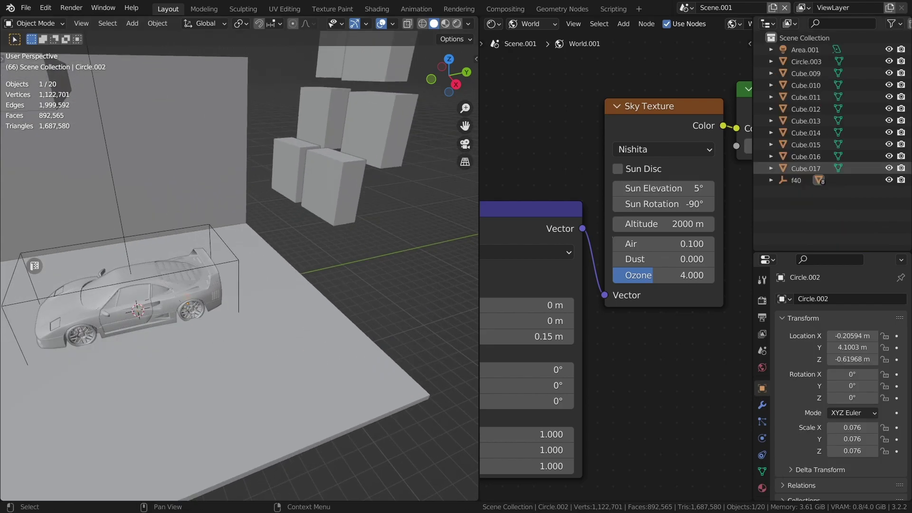
left_click(806, 61)
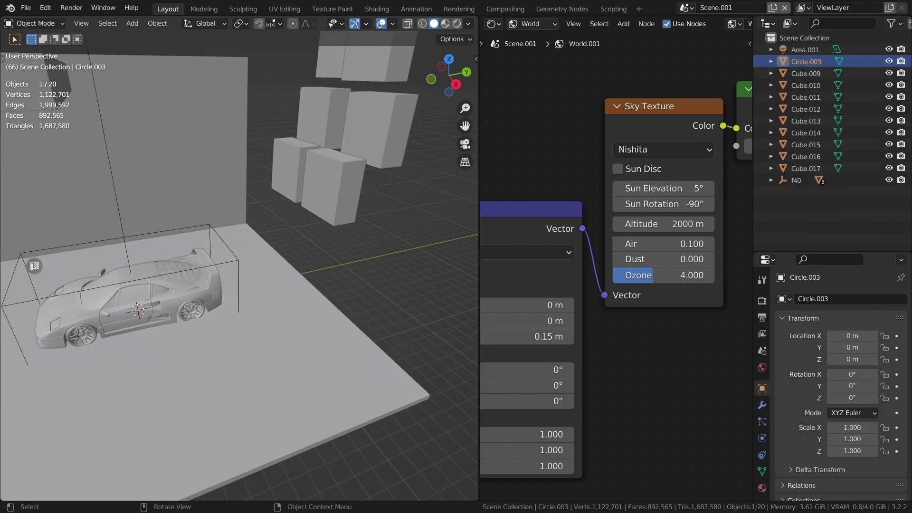
key("KP_Divide")
In top view, delete the circle's upper half and make an offset copy of the arc
key("Tab")
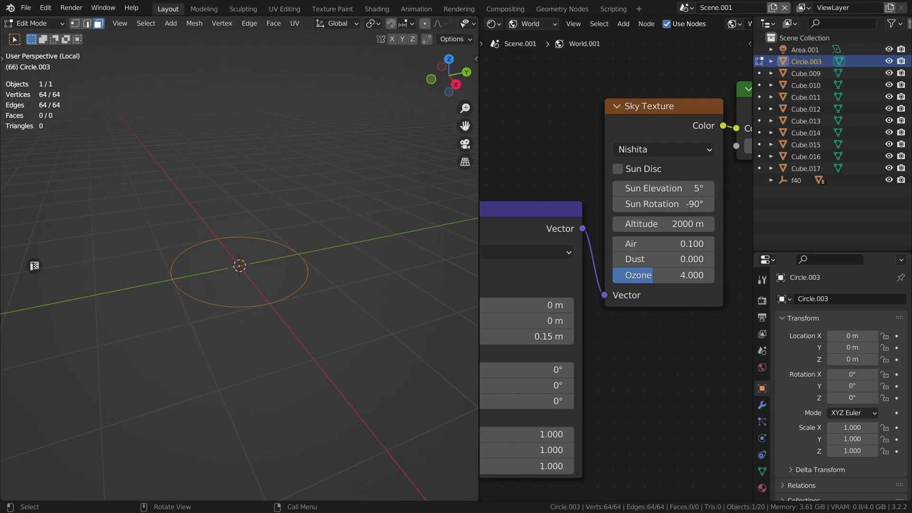
left_click(449, 58)
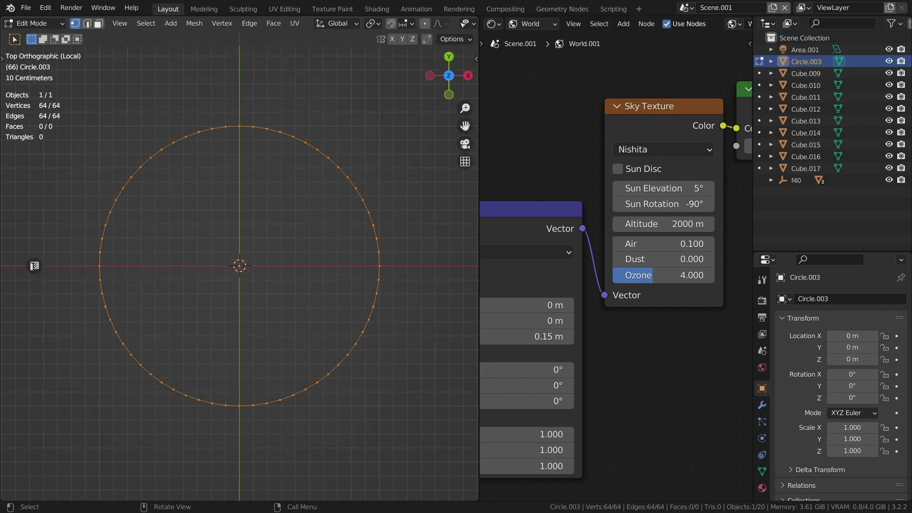
left_click_drag(130, 131, 425, 273)
key("x")
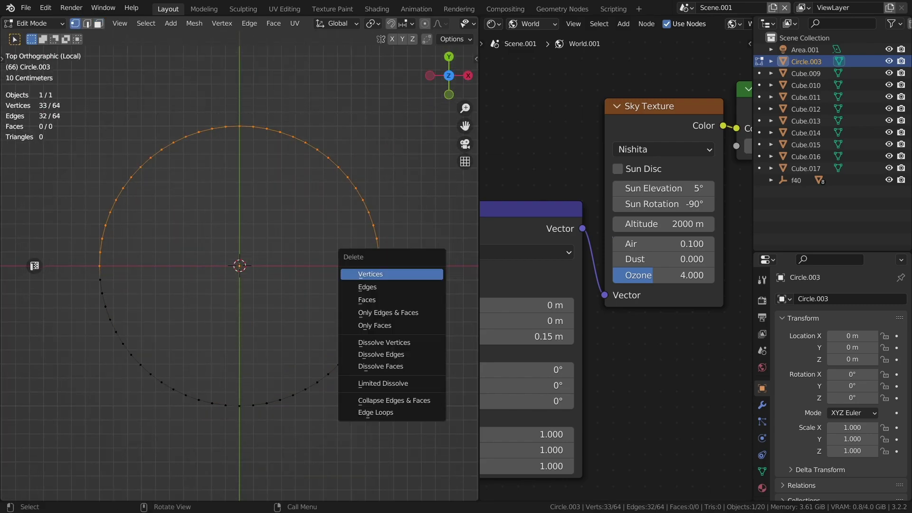
left_click(395, 271)
key("a")
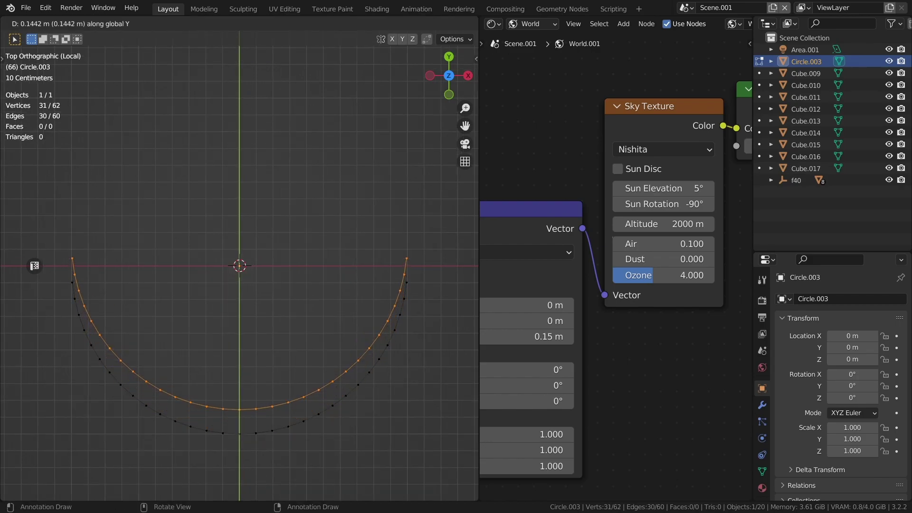
key("Return")
Fill faces between the two arcs and extrude the crescent 0.2 m
left_click(407, 246)
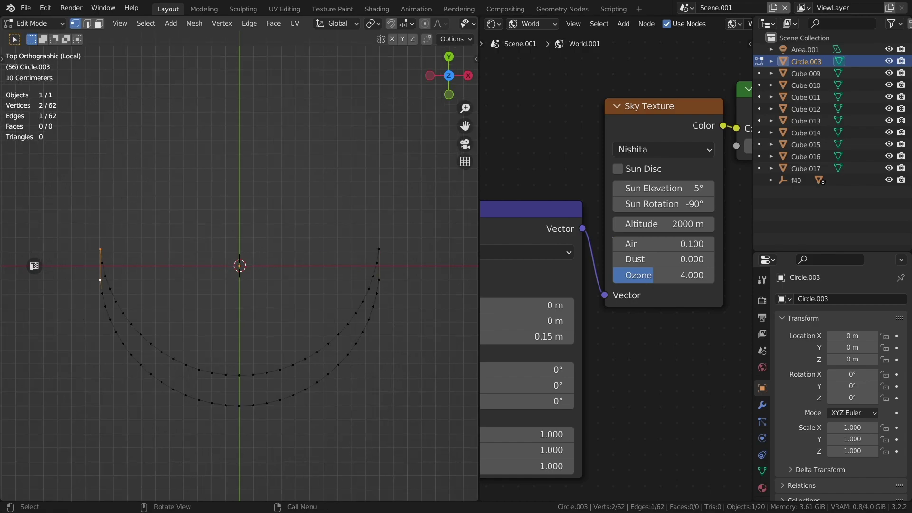
middle_click_drag(239, 266, 285, 213)
scroll(238, 264, "up", 3)
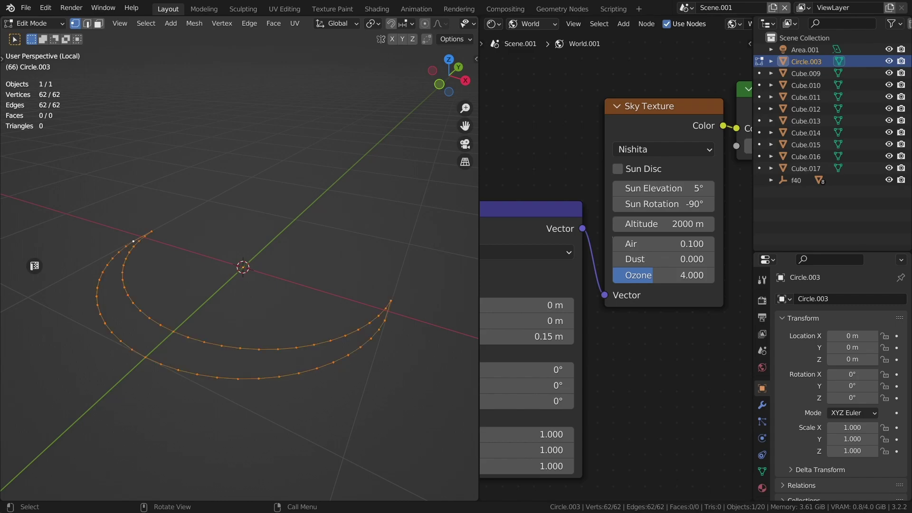
key("alt+f")
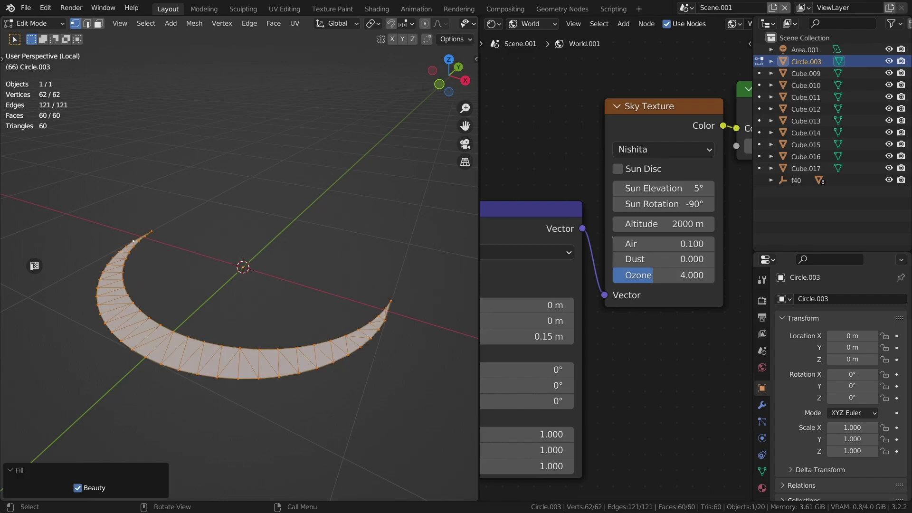
key("e")
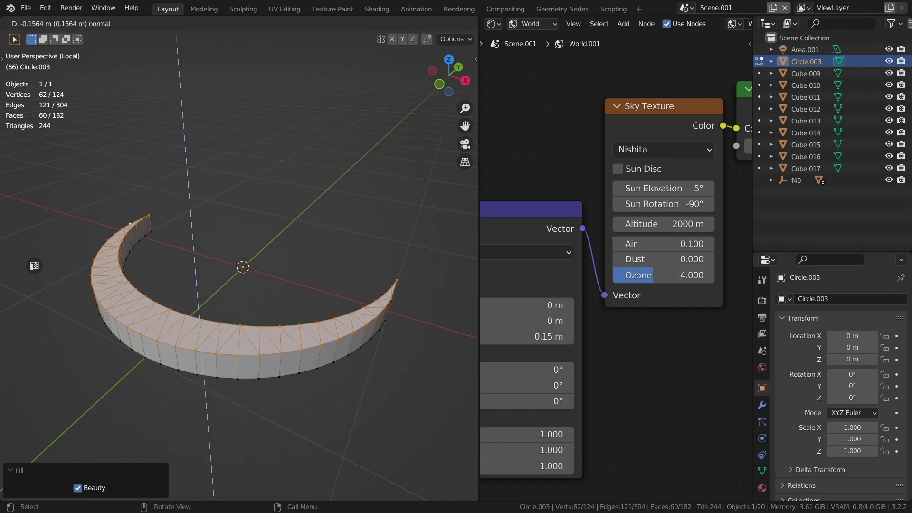
type("-(0")
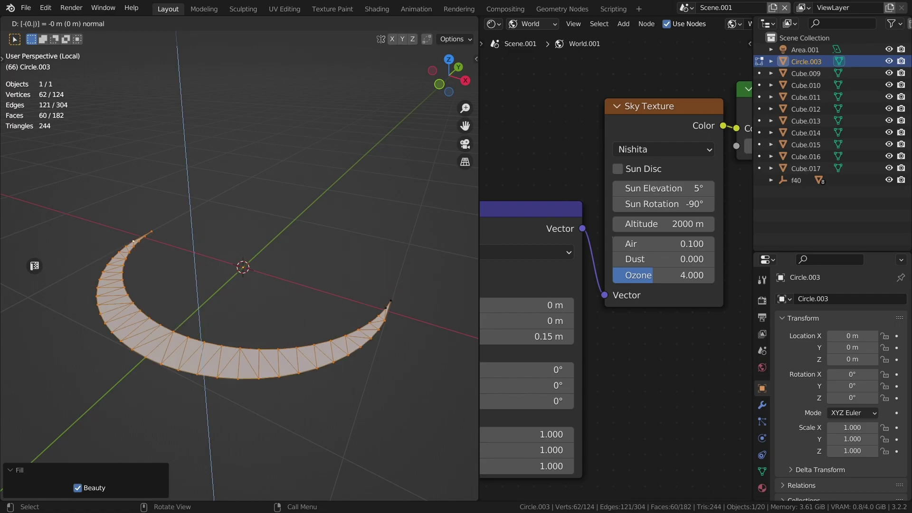
type(".2")
key("Return")
mouse_move(129, 218)
middle_mouse_down()
mouse_move(269, 245)
mouse_move(302, 266)
middle_mouse_up()
Give the crescent a level-3 Subdivision Surface modifier and smooth shading
key("Tab")
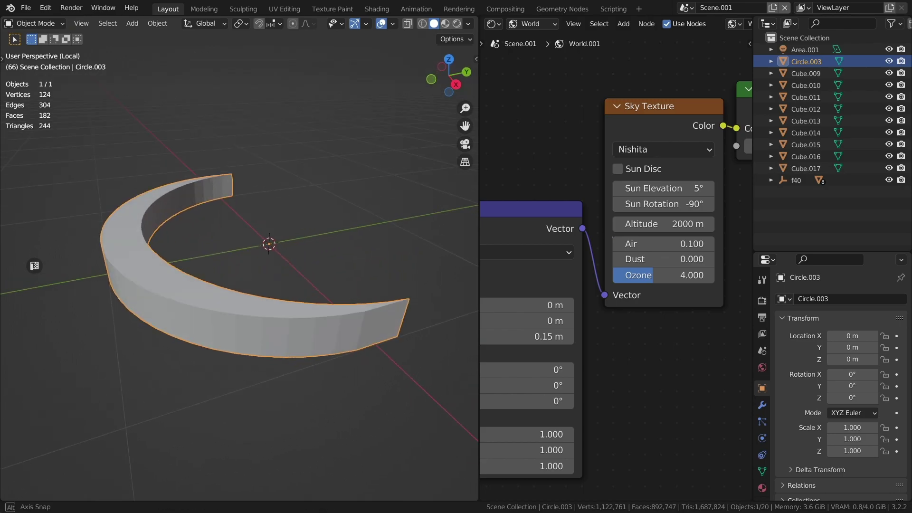
left_click(762, 404)
left_click(799, 299)
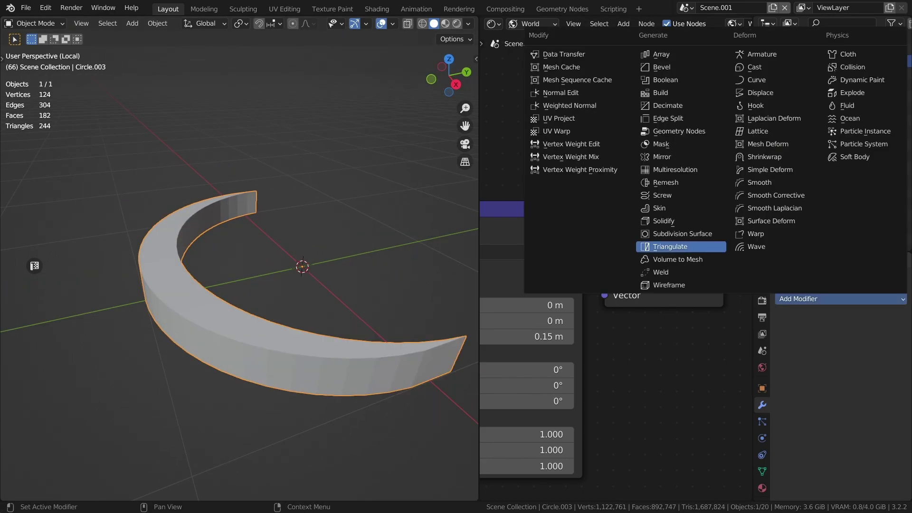
left_click(677, 234)
left_click(887, 377)
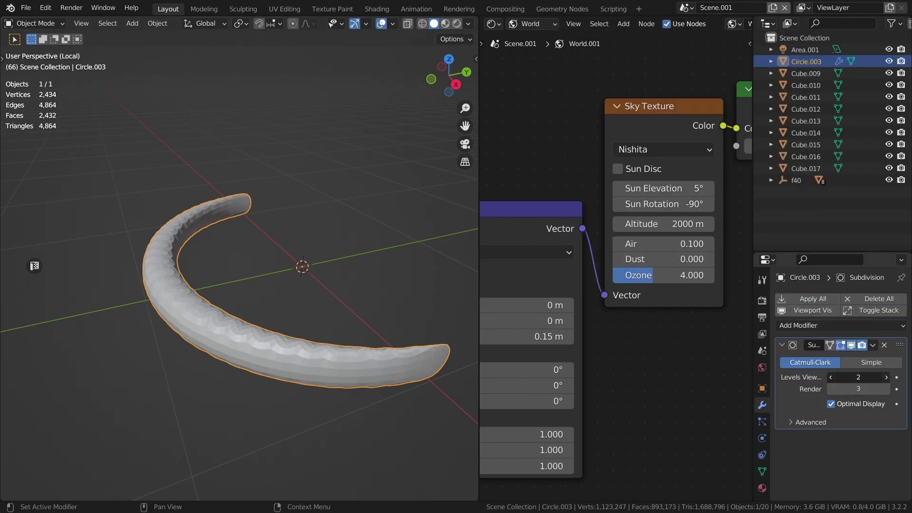
right_click(156, 295)
left_click(155, 295)
mouse_move(156, 295)
middle_mouse_down()
mouse_move(256, 242)
mouse_move(272, 214)
mouse_move(146, 161)
middle_mouse_up()
Exit local view and inspect the full studio set in rendered shading
key("alt+a")
key("KP_Divide")
key("r")
key("Escape")
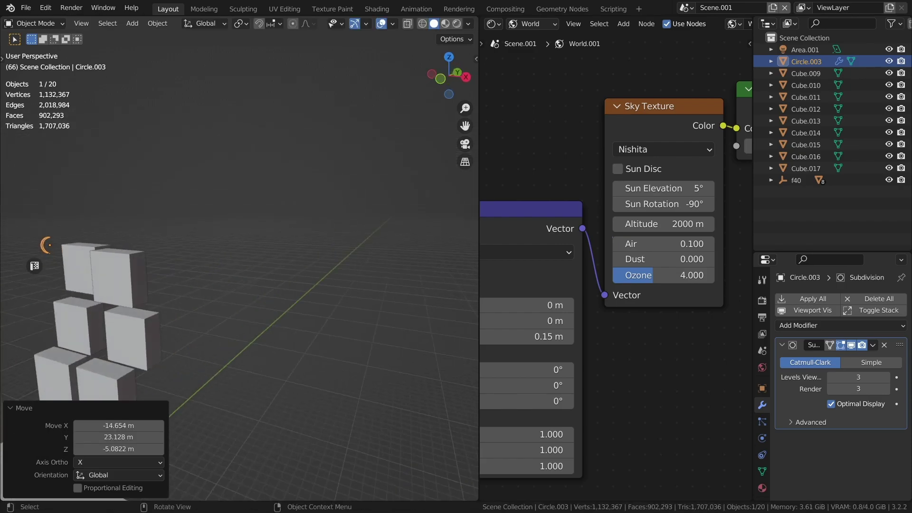
scroll(146, 161, "up", 2)
scroll(146, 161, "up", 3)
middle_click_drag(302, 110, 305, 161)
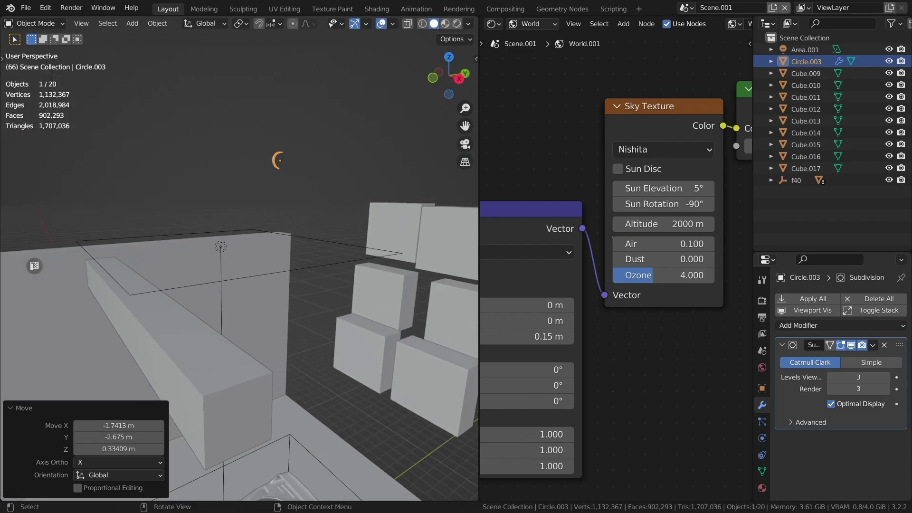
scroll(281, 161, "up", 2)
scroll(240, 271, "up", 3)
scroll(239, 271, "down", 3)
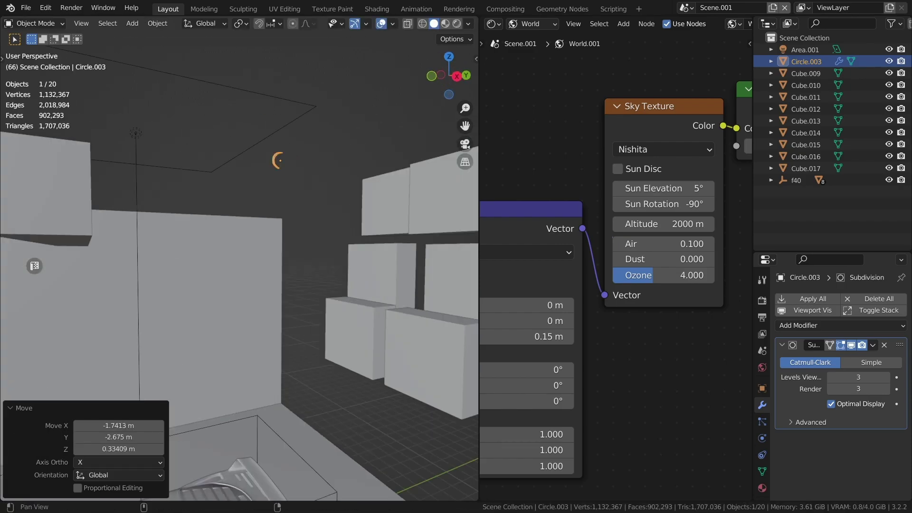
middle_click_drag(239, 271, 243, 265)
left_click(456, 24)
key("alt+a")
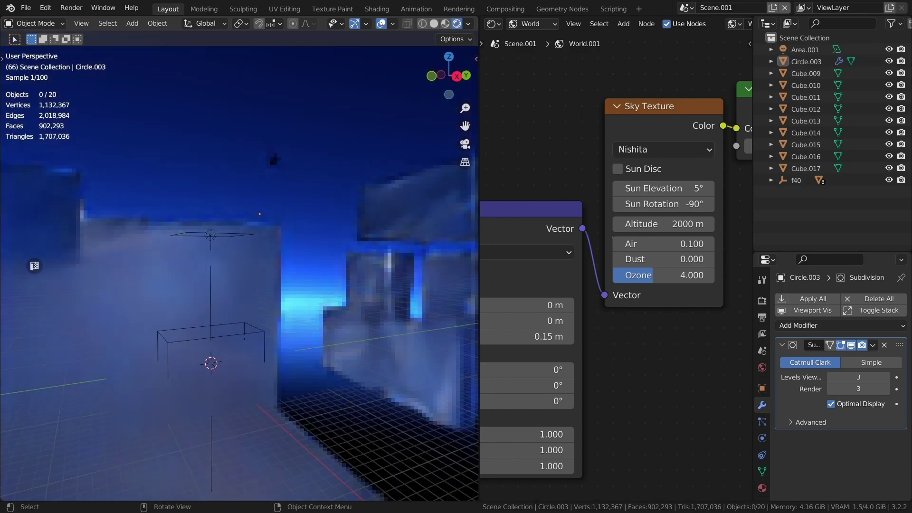
scroll(34, 265, "up", 3)
scroll(35, 265, "down", 3)
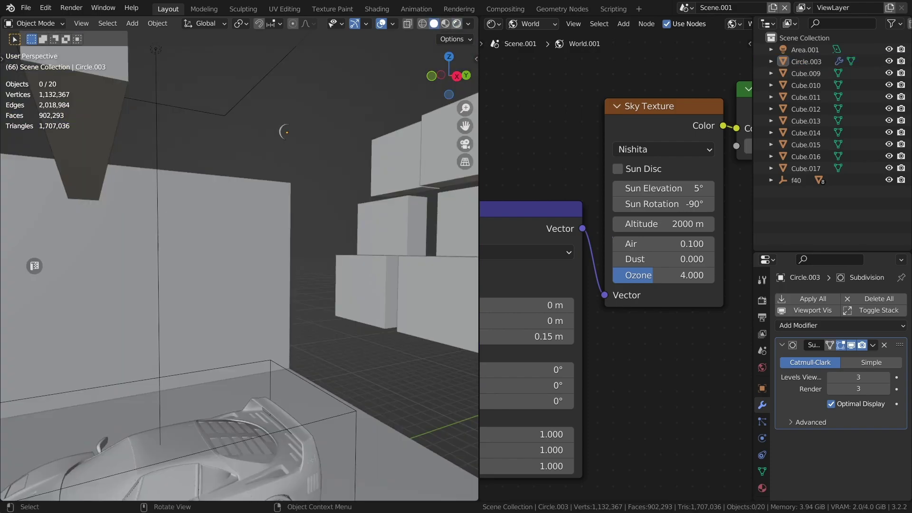
Replace the crescent's Principled BSDF with an Emission shader of strength 4
left_click(34, 266)
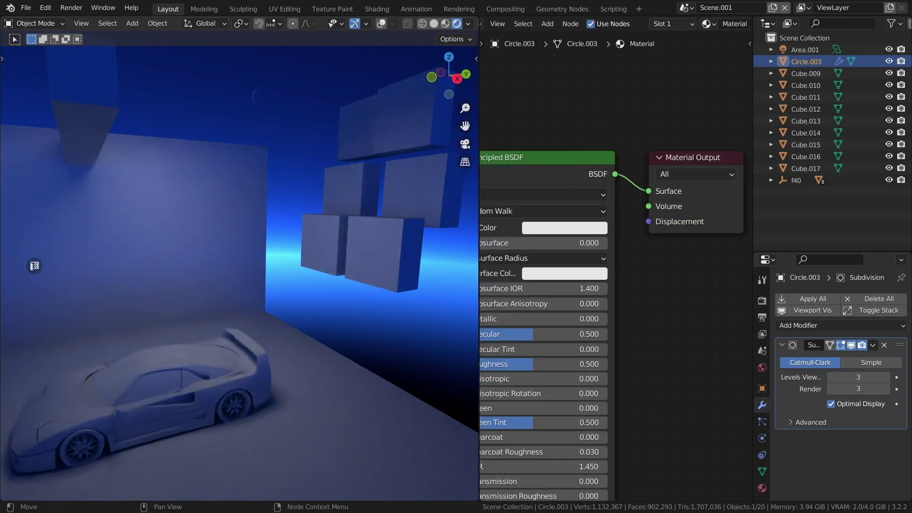
key("Delete")
key("shift+a")
type("e")
key("Return")
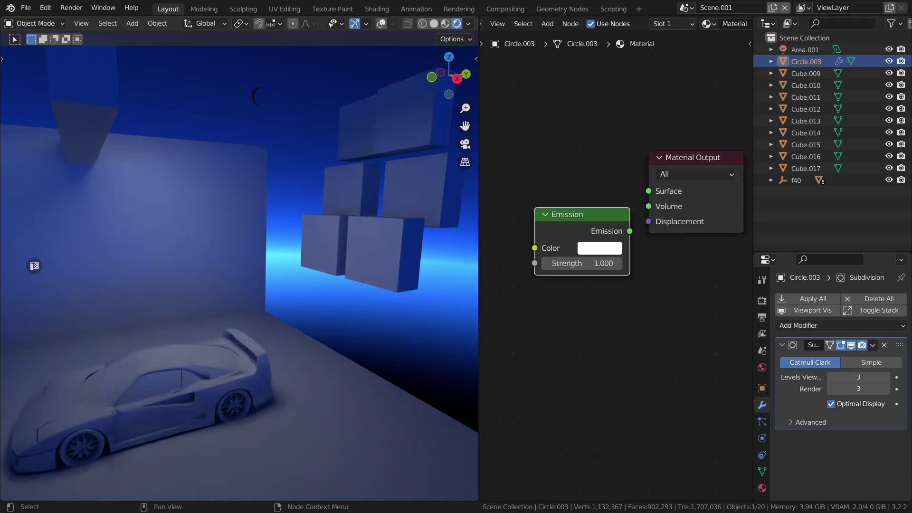
left_click(571, 179)
type("5")
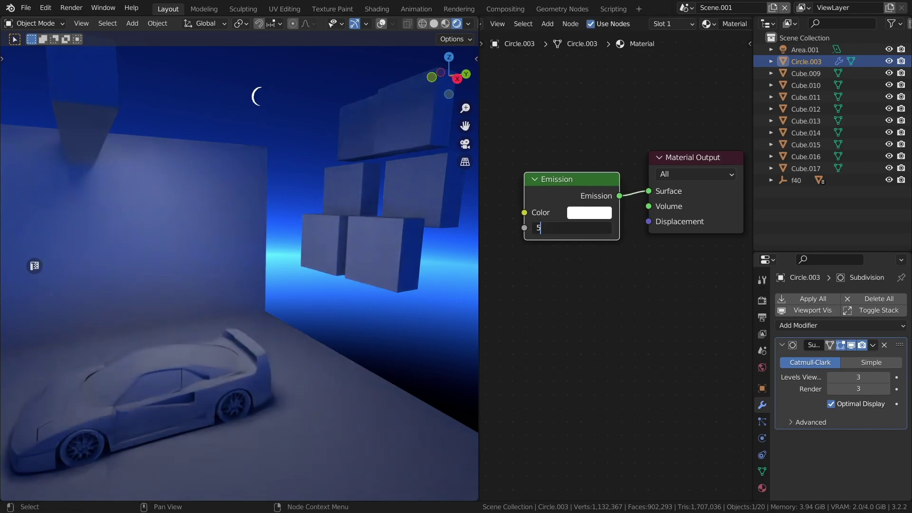
key("Return")
left_click(568, 228)
type("4")
key("Return")
scroll(615, 266, "down", 2)
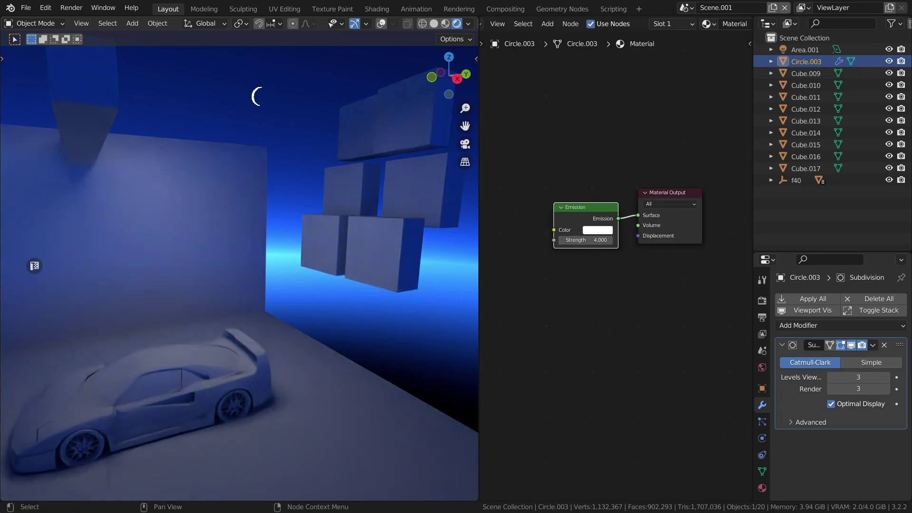
Add a camera, look through it, and lock it to the view to frame the studio
middle_click_drag(256, 95, 251, 147)
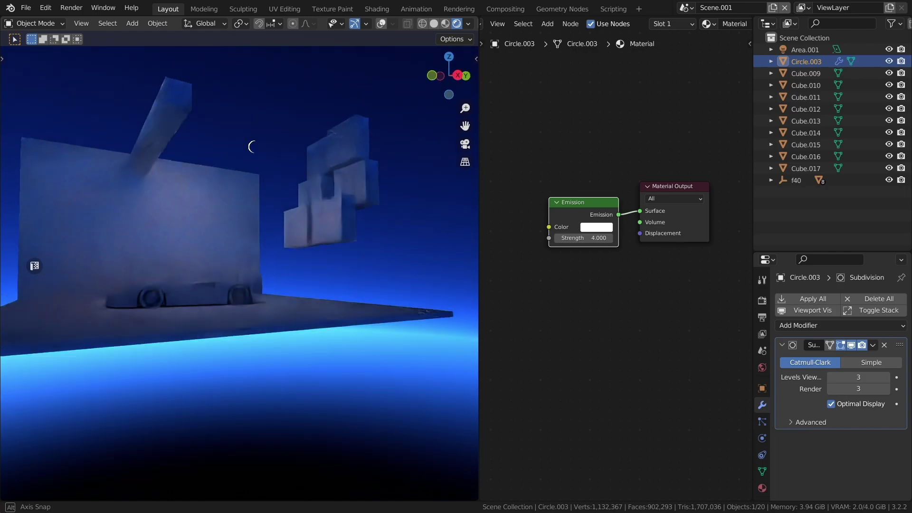
key("shift+a")
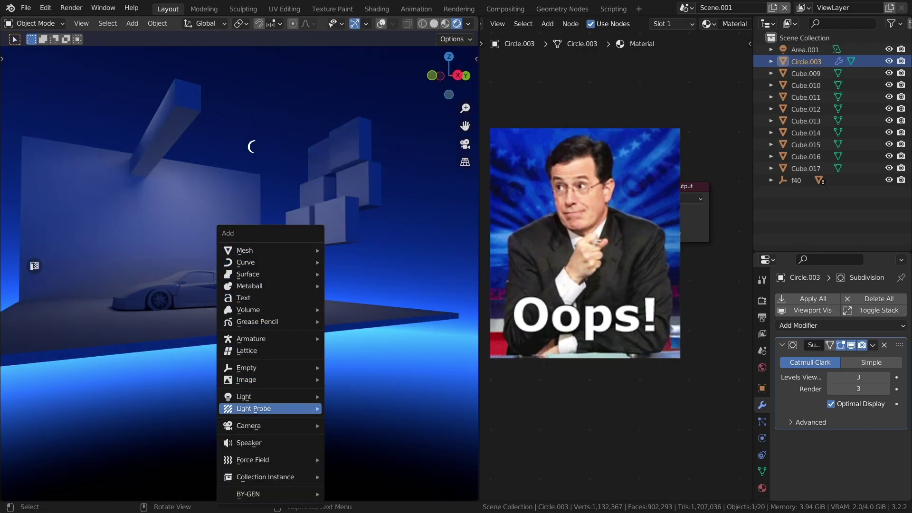
left_click(357, 423)
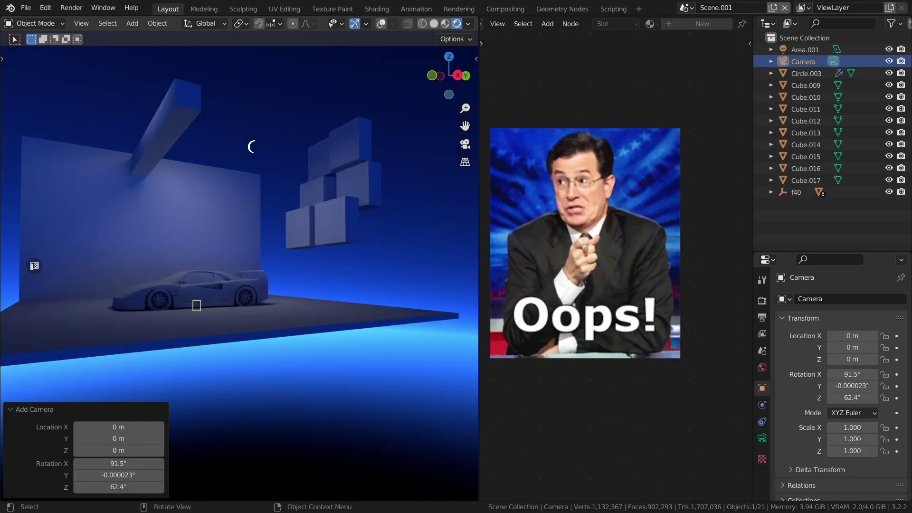
key("KP_0")
key("q")
key("Return")
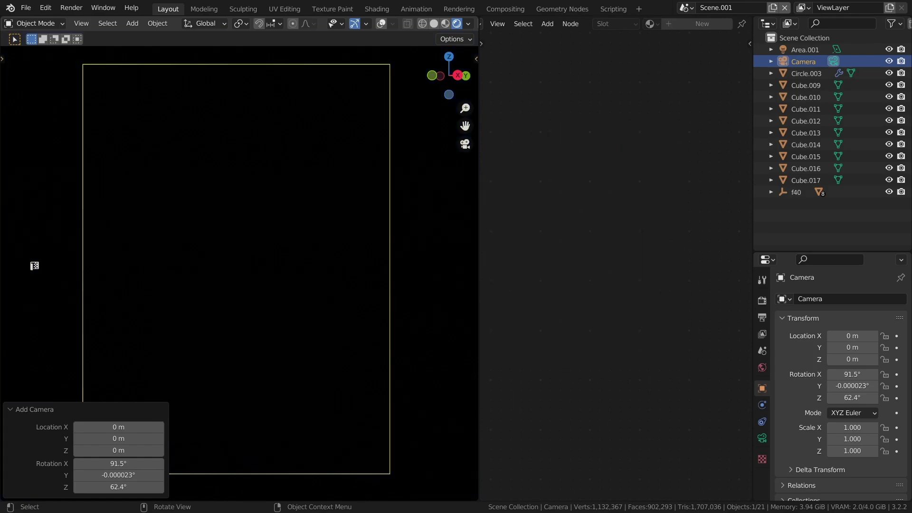
middle_click_drag(34, 265, 34, 265)
Bring the locked camera framing closer in on the scene
key("q")
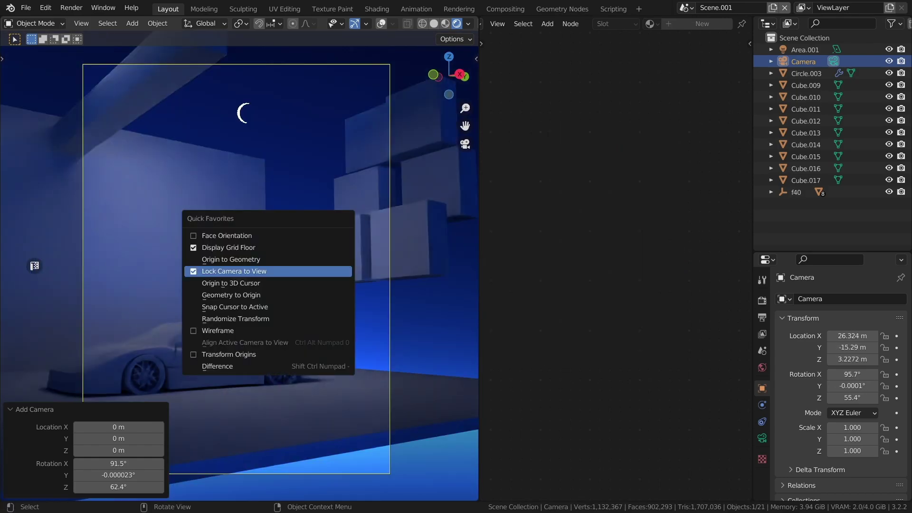
key("Escape")
middle_click_drag(34, 265, 50, 265)
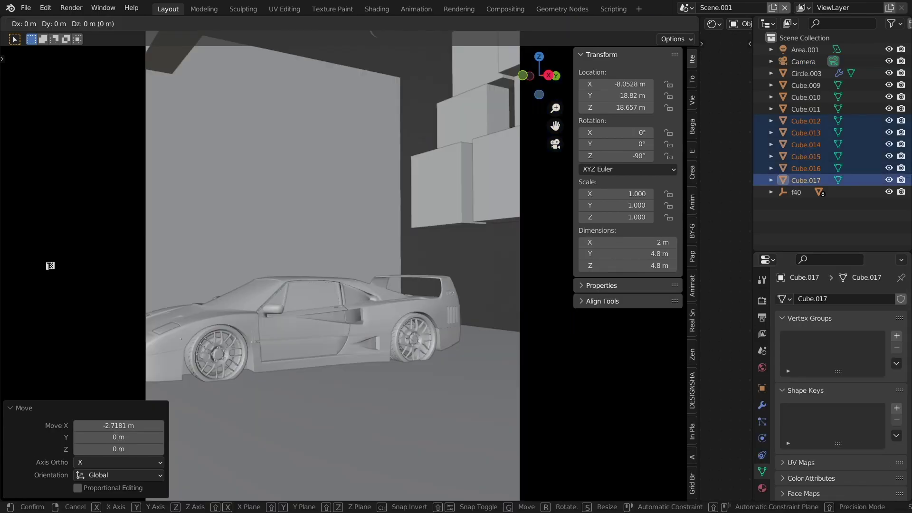
Slide the stacked cubes along X and rotate the crescent around Z
key("g")
key("x")
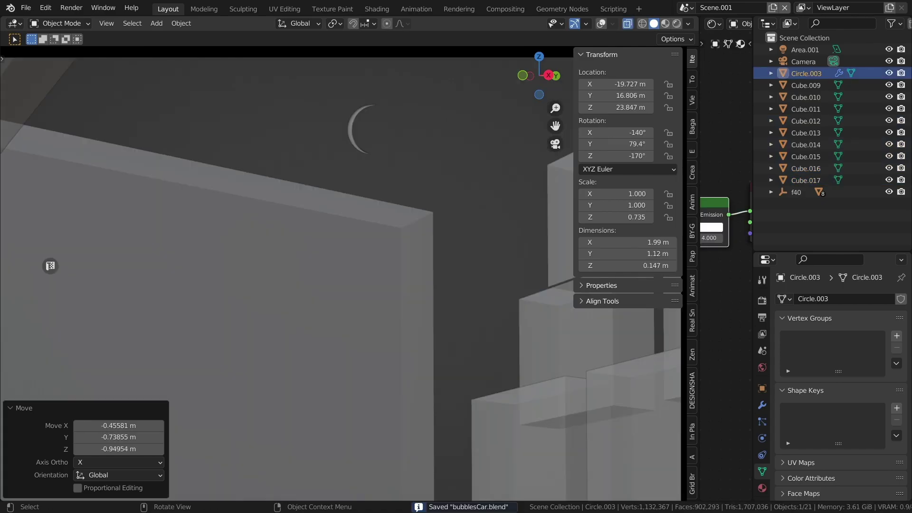
key("r")
key("Return")
key("KP_0")
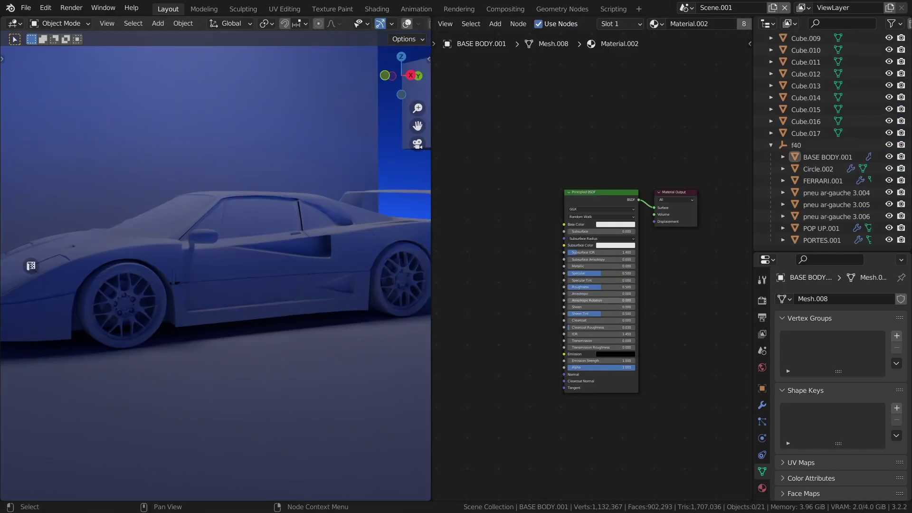
scroll(594, 213, "up", 3)
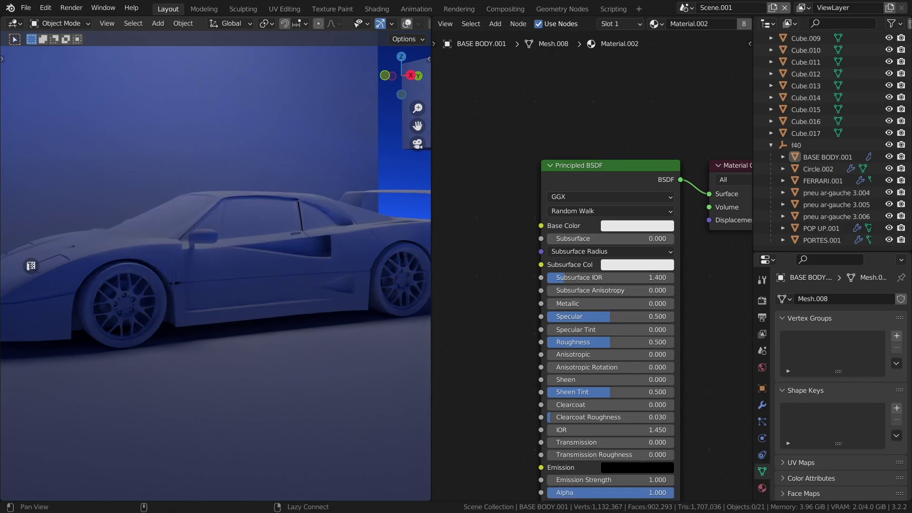
Zero the body's Specular for a glassy look and add a ColorRamp node
middle_click_drag(613, 207, 618, 119)
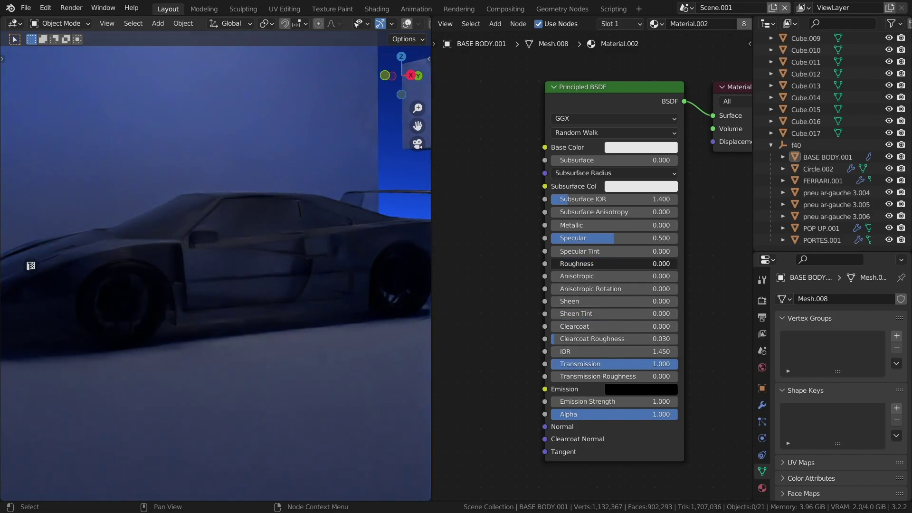
key("BackSpace")
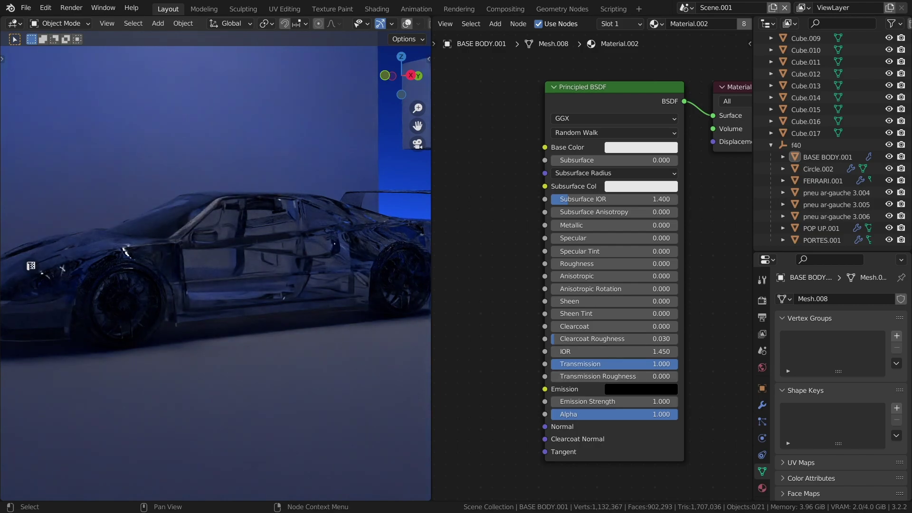
scroll(590, 285, "down", 2)
key("shift+a")
type("color")
key("Return")
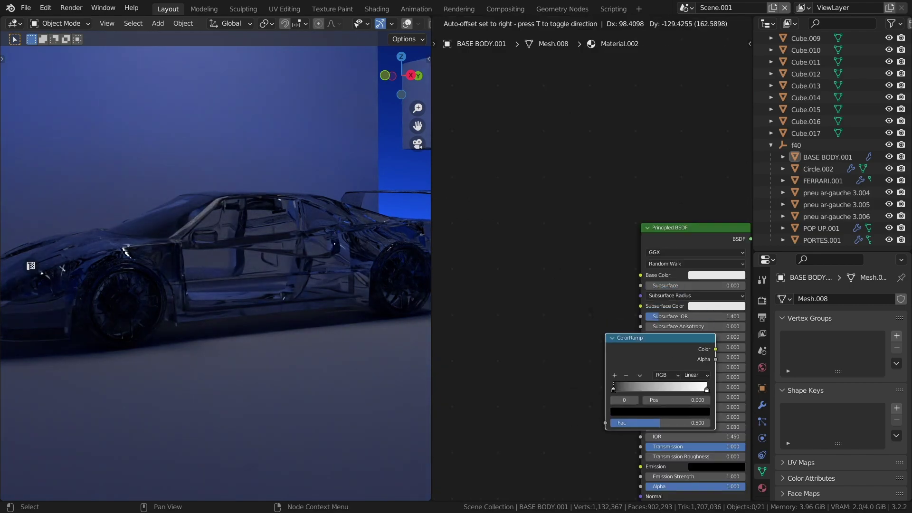
left_click(542, 285)
scroll(592, 228, "up", 2)
Add Musgrave Texture and Voronoi Texture nodes to the body material
key("shift+a")
type("mu")
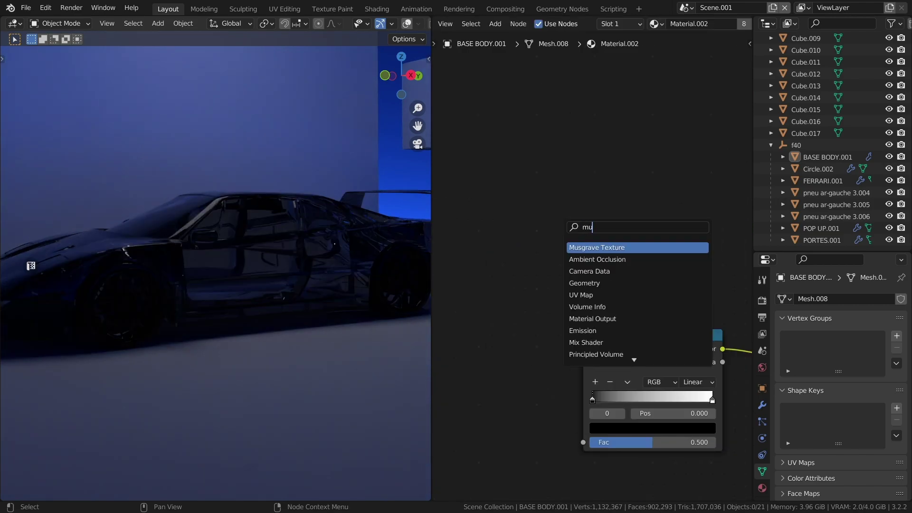
key("Return")
left_click(563, 132)
key("shift+a")
type("vo")
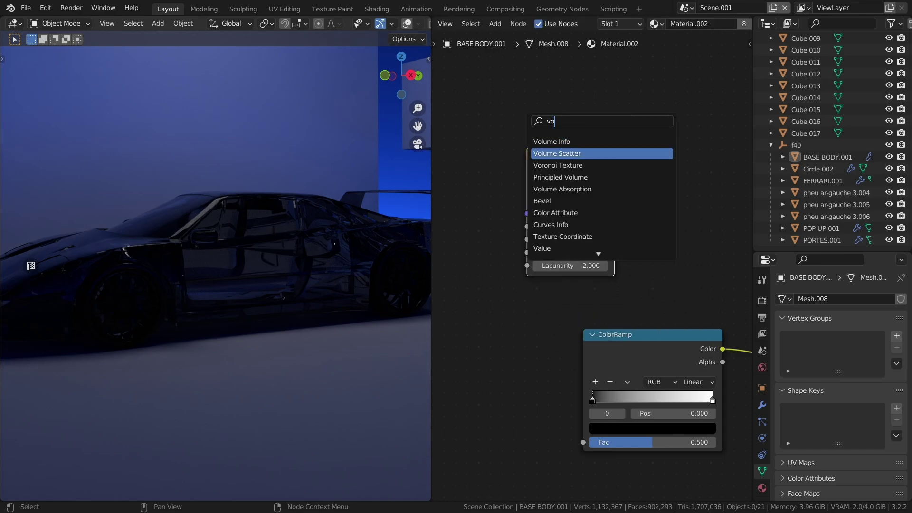
key("Down")
key("Return")
left_click(463, 267)
Add a Mix Shader node beside the Principled BSDF
middle_click_drag(728, 324, 520, 355)
key("shift+a")
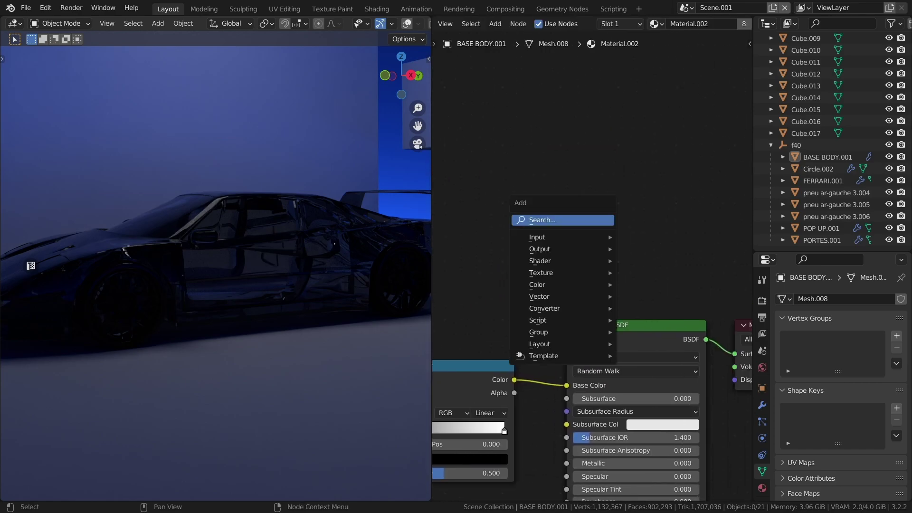
key("Return")
type("mi")
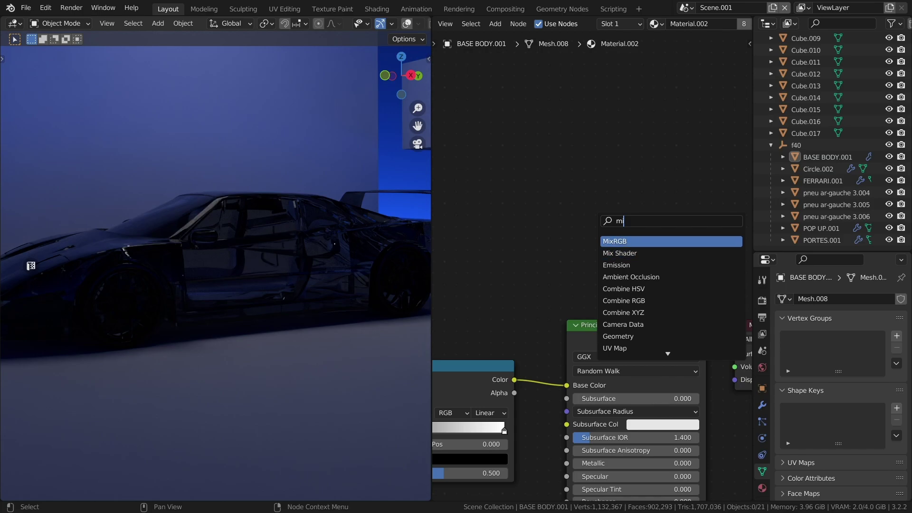
key("Down")
key("Return")
scroll(641, 257, "down", 4)
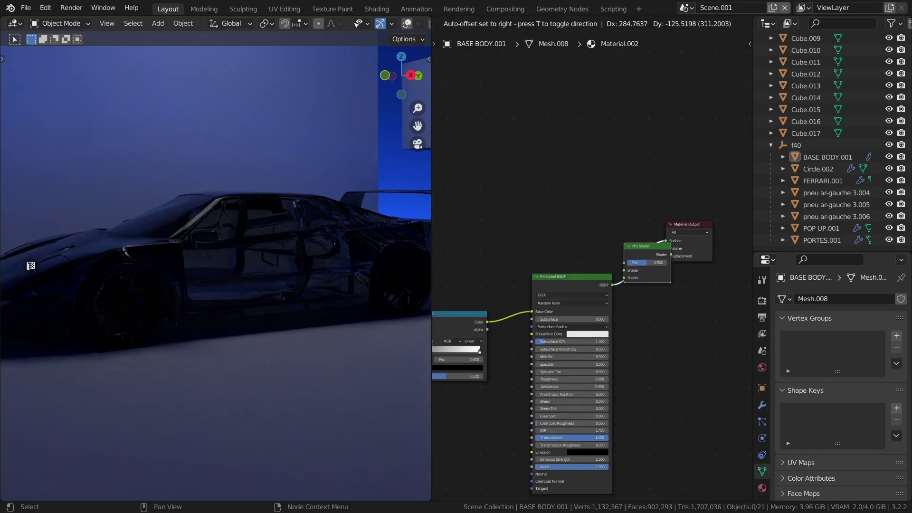
Insert the Mix Shader before the output, then add Transparent BSDF and Layer Weight nodes
key("Return")
scroll(588, 267, "up", 2)
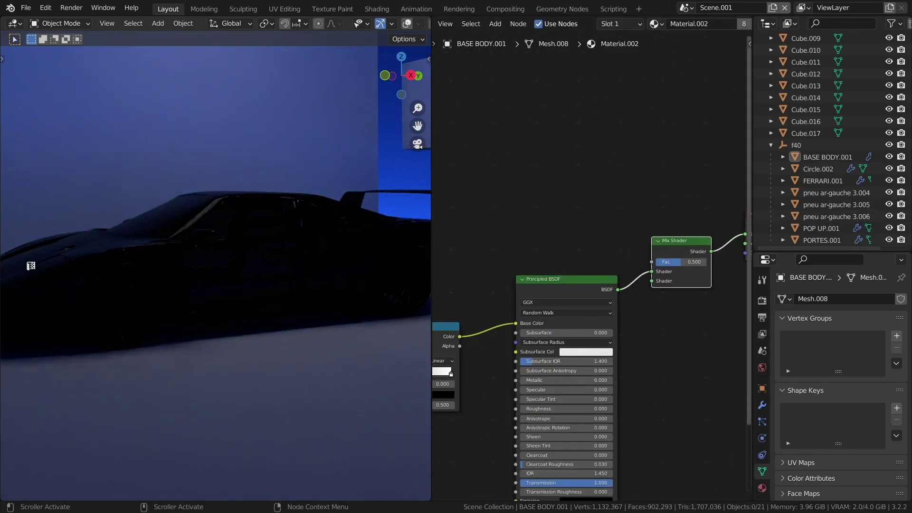
left_click_drag(754, 207, 850, 206)
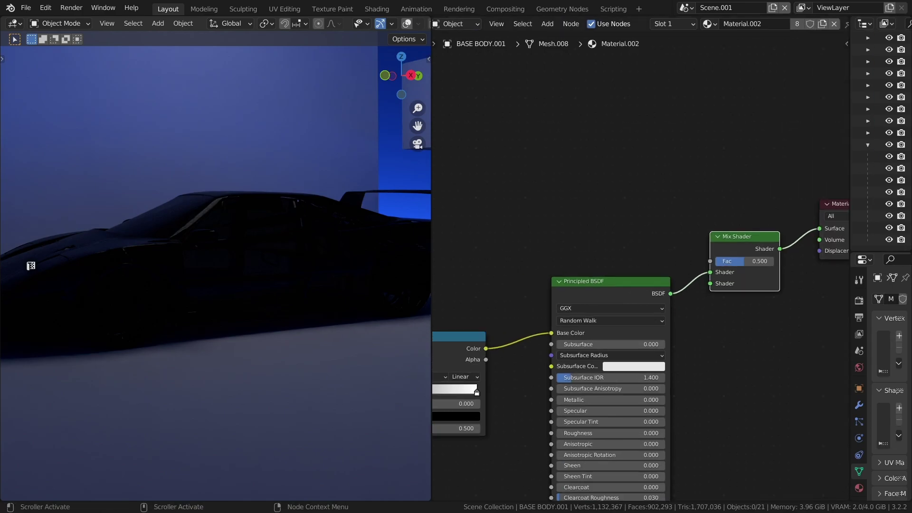
left_click_drag(626, 72, 628, 207)
type("tr")
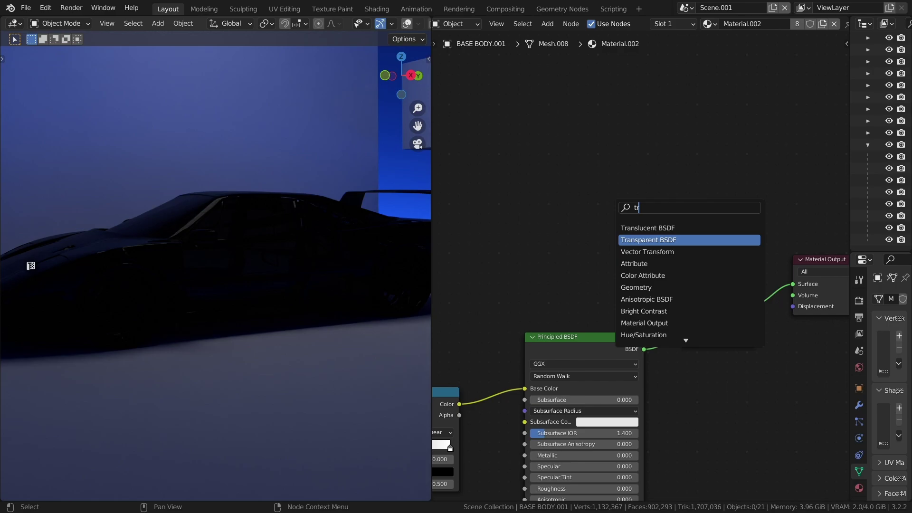
key("Return")
left_click_drag(728, 327, 589, 249)
type("laye")
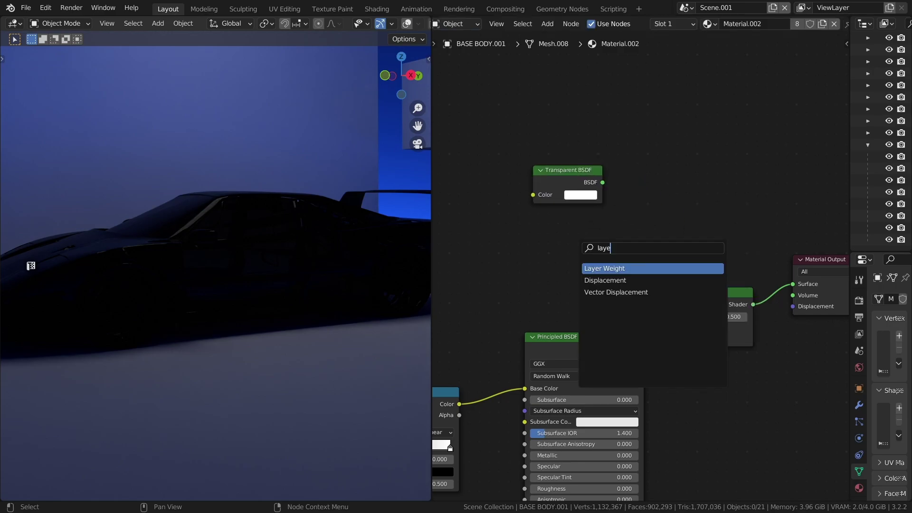
key("Return")
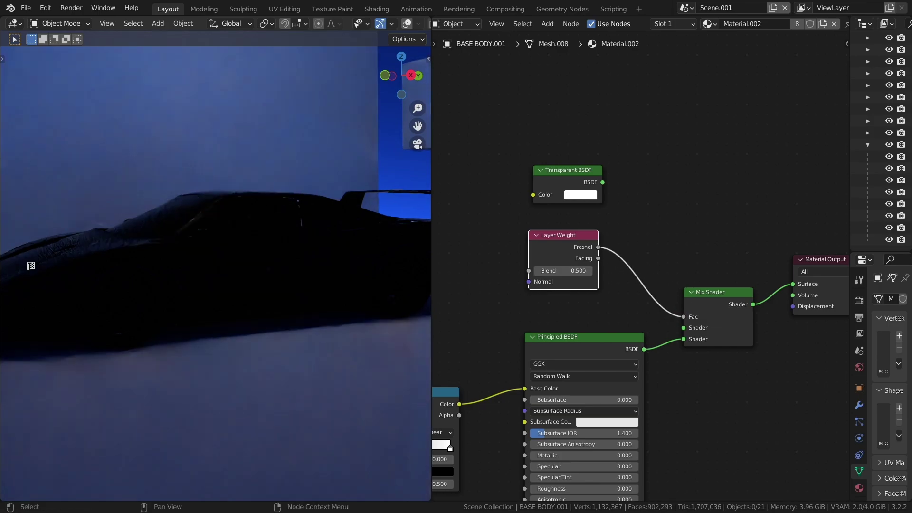
Link Transparent BSDF into the Mix Shader and Musgrave Height into Layer Weight Normal and ColorRamp
left_click_drag(602, 182, 644, 220)
left_click_drag(683, 328, 684, 328)
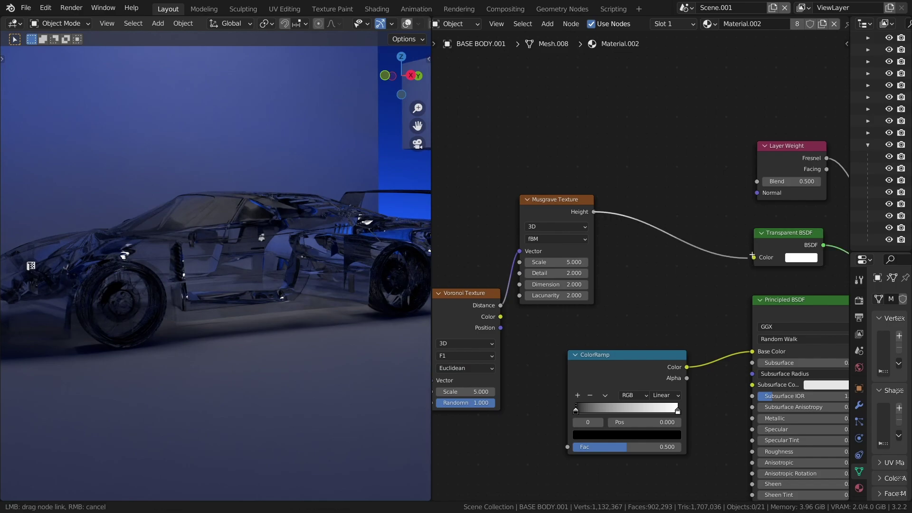
left_click_drag(754, 258, 756, 192)
left_click_drag(568, 447, 568, 447)
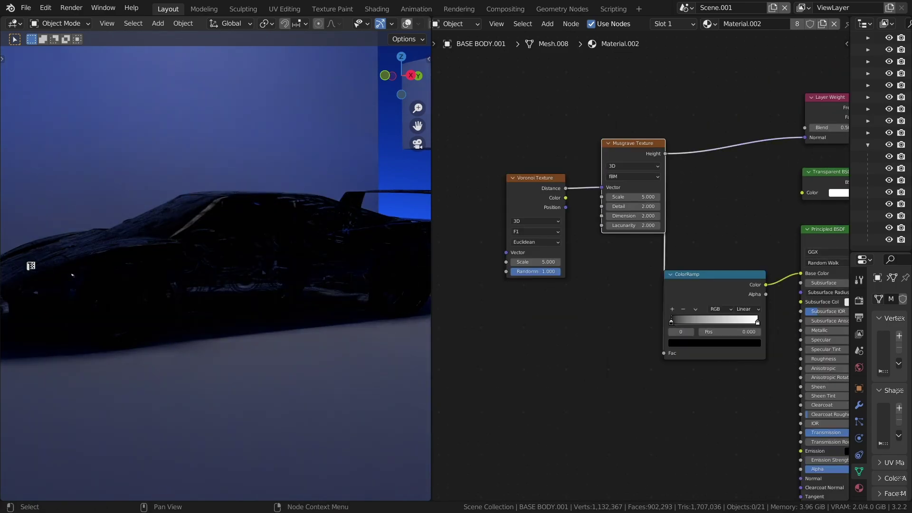
Add a mapped Noise Texture feeding the Voronoi, and set its scale to 2.25 and its detail
left_click(501, 242)
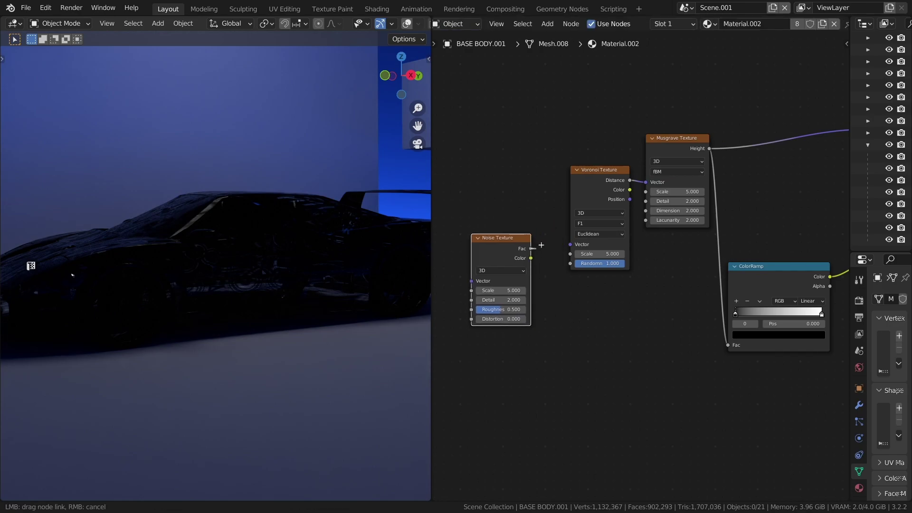
left_click_drag(577, 244, 577, 244)
key("ctrl+t")
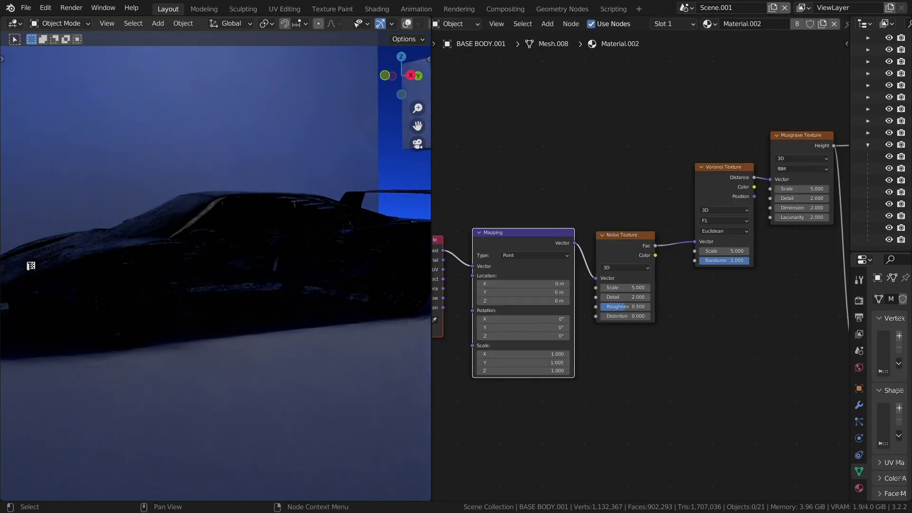
scroll(606, 299, "up", 2)
scroll(606, 299, "up", 2)
scroll(606, 300, "up", 2)
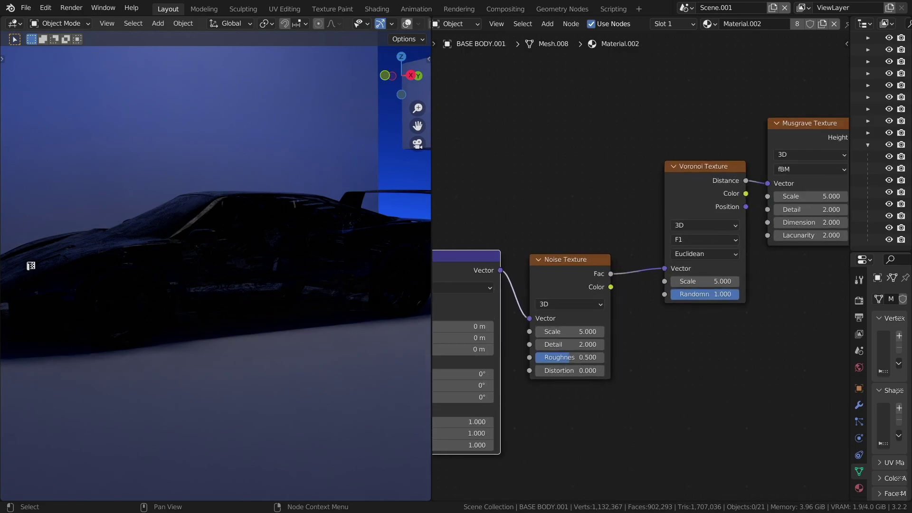
double_click(584, 312)
type("2.25")
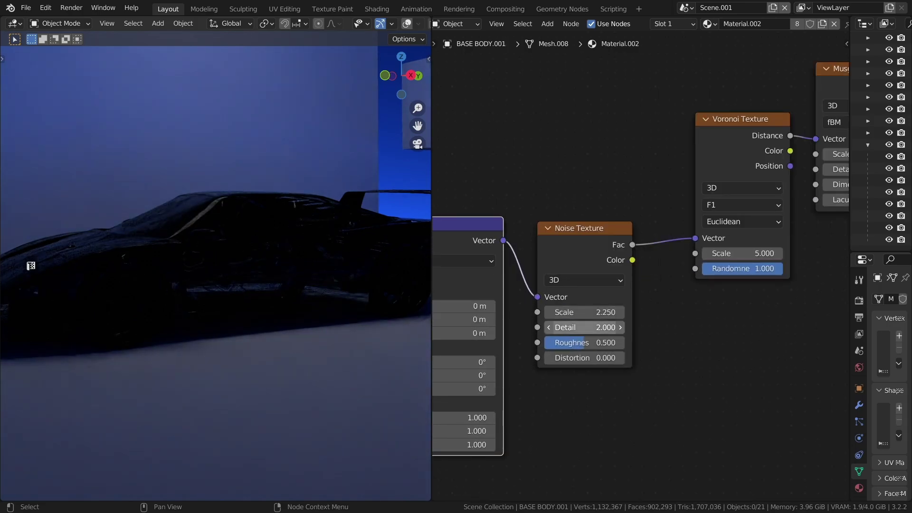
double_click(584, 327)
type("4")
key("Tab")
type("0")
key("Return")
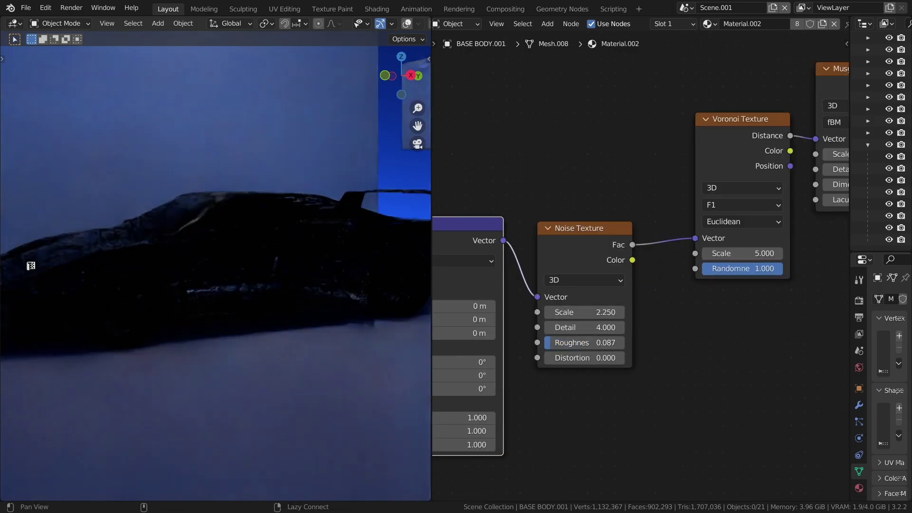
Set the Voronoi scale to 2.5 and the Musgrave scale to 4
middle_click_drag(584, 342, 508, 404)
scroll(641, 276, "up", 1)
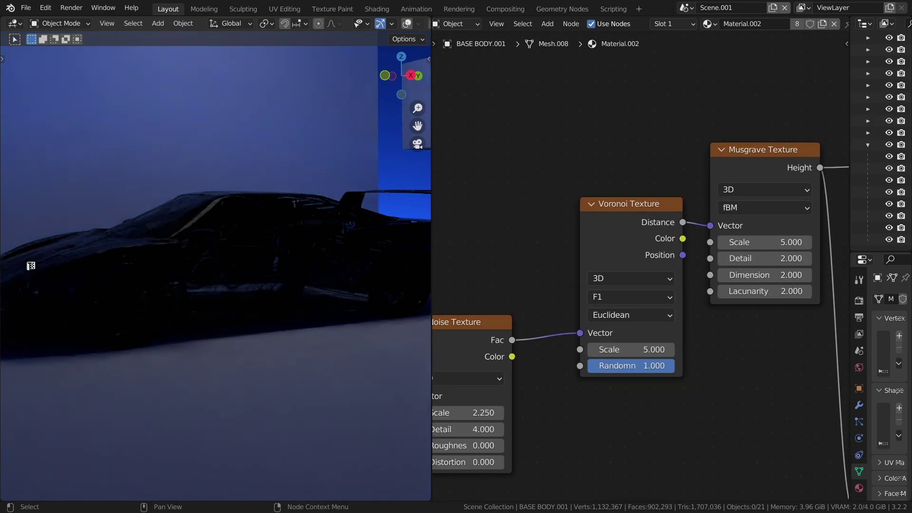
type("2.5")
key("Return")
scroll(787, 298, "up", 1)
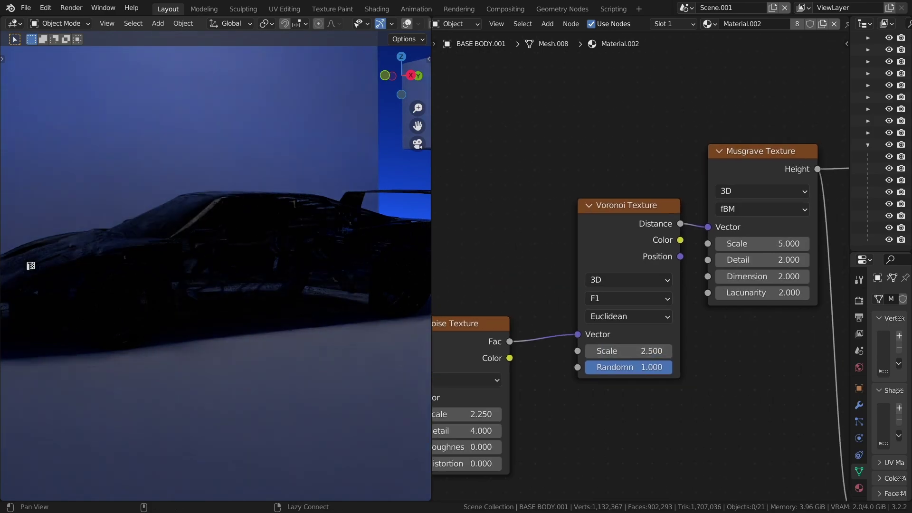
middle_click_drag(787, 298, 667, 327)
key("Return")
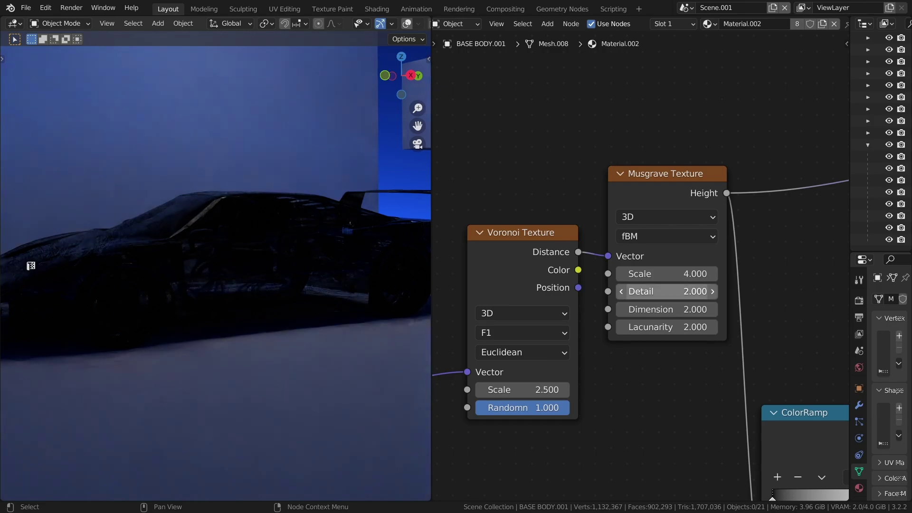
mouse_move(666, 291)
middle_mouse_down()
mouse_move(508, 304)
mouse_move(431, 147)
middle_mouse_up()
Make the ColorRamp's first stop pink and add a second, blue stop
left_click(680, 329)
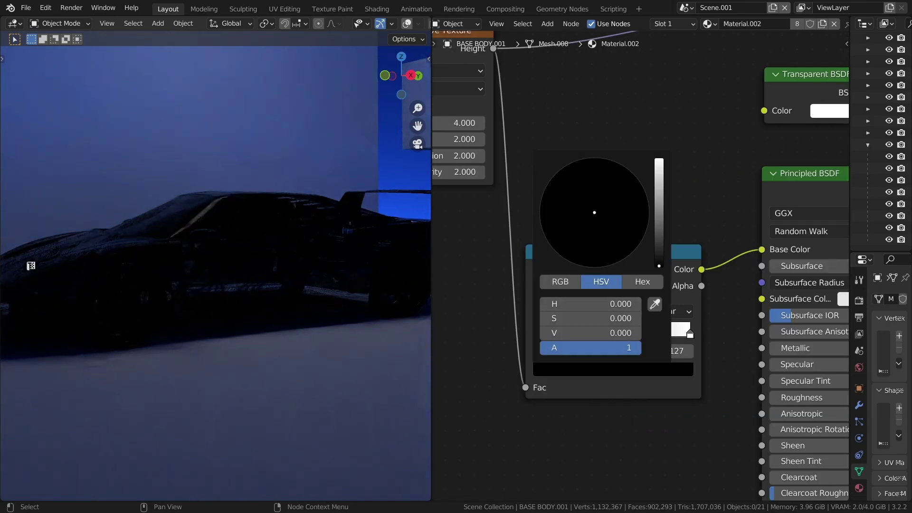
left_click(621, 238)
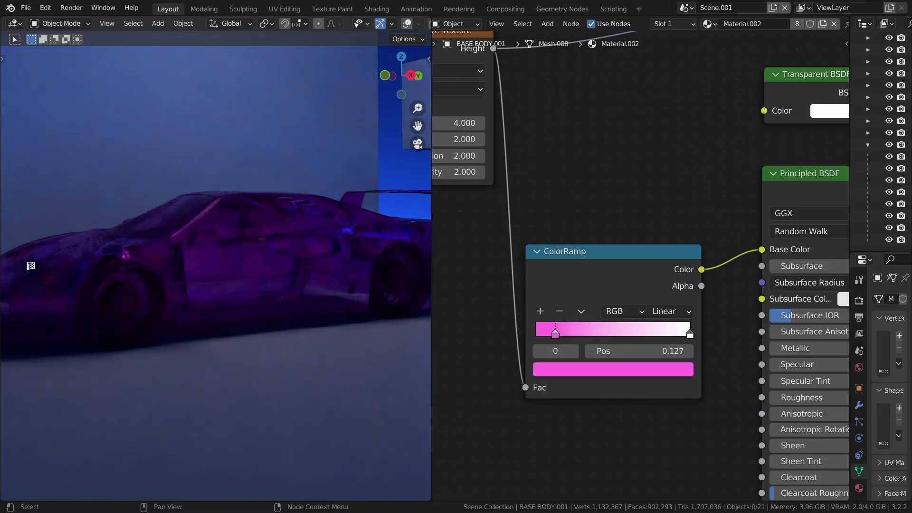
left_click(539, 310)
left_click(612, 370)
left_click(613, 174)
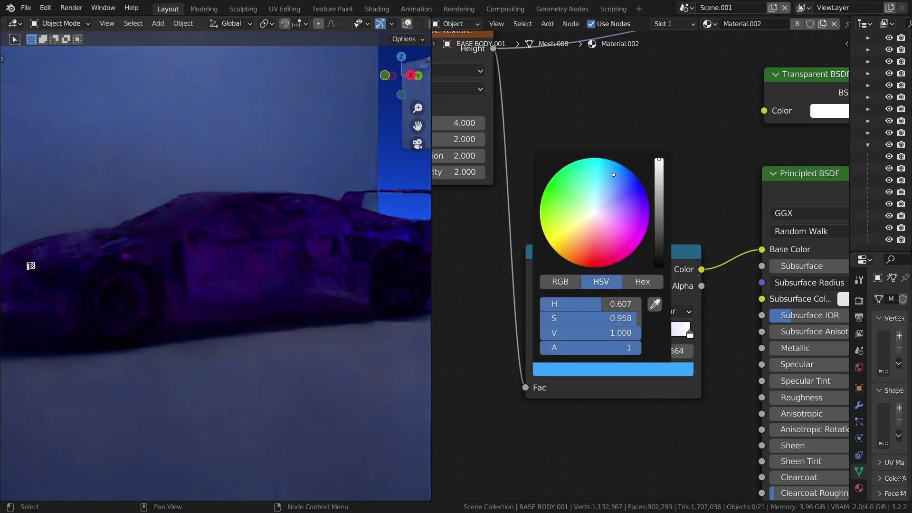
scroll(728, 444, "down", 3)
Link Voronoi Color into the Transparent BSDF colour and the body's Emission
left_click_drag(512, 257, 752, 189)
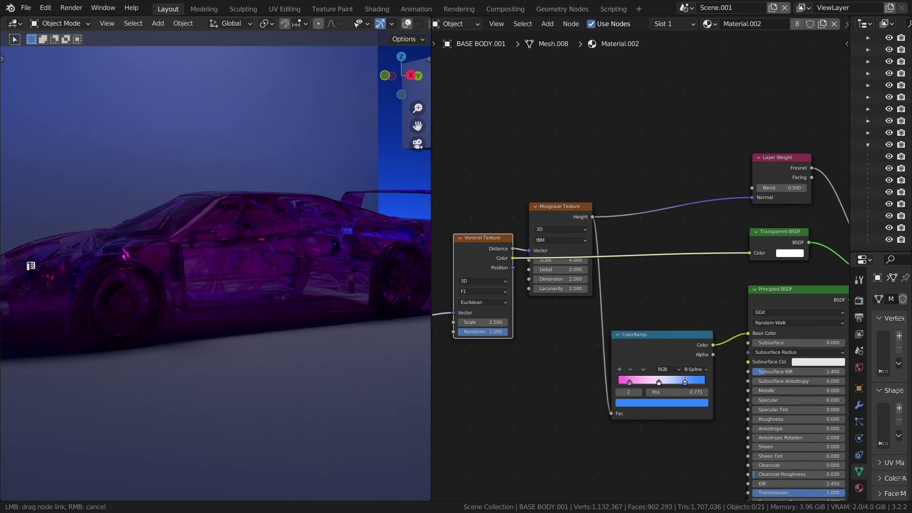
left_click_drag(563, 207, 594, 147)
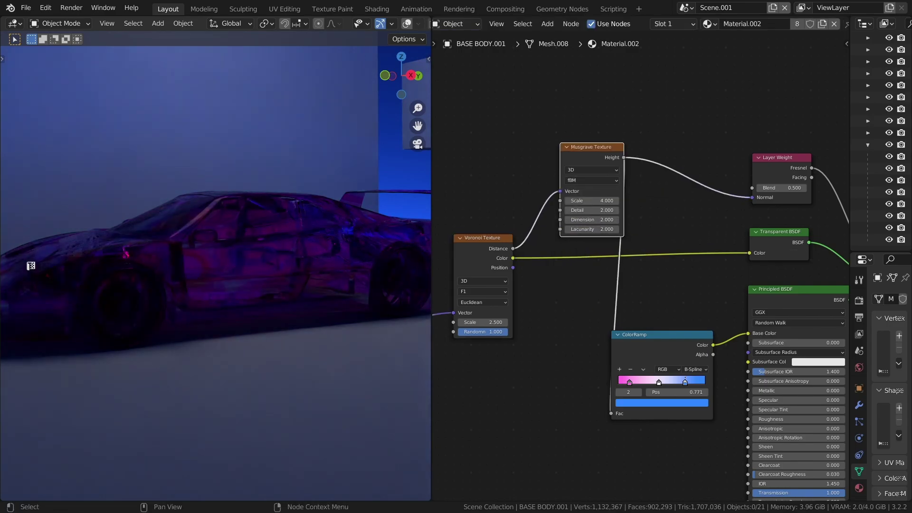
left_click_drag(511, 257, 768, 429)
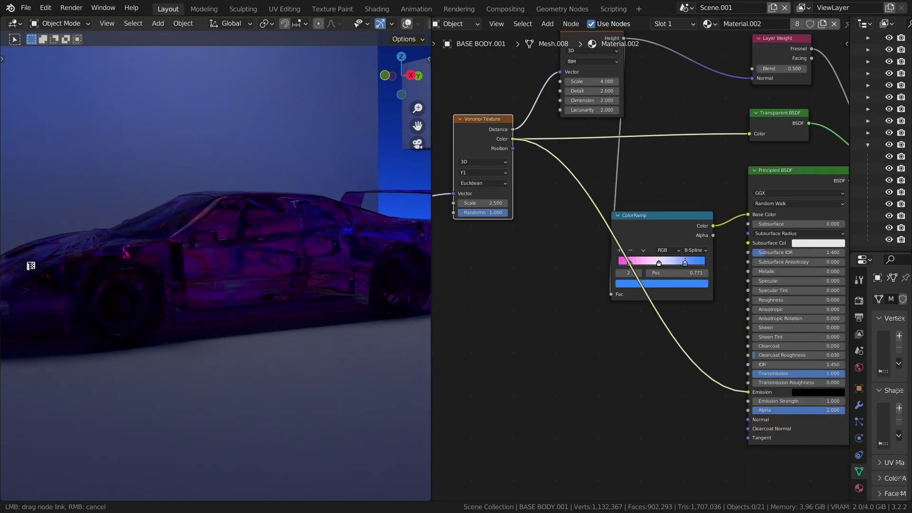
left_click_drag(748, 391, 748, 392)
scroll(748, 392, "up", 2)
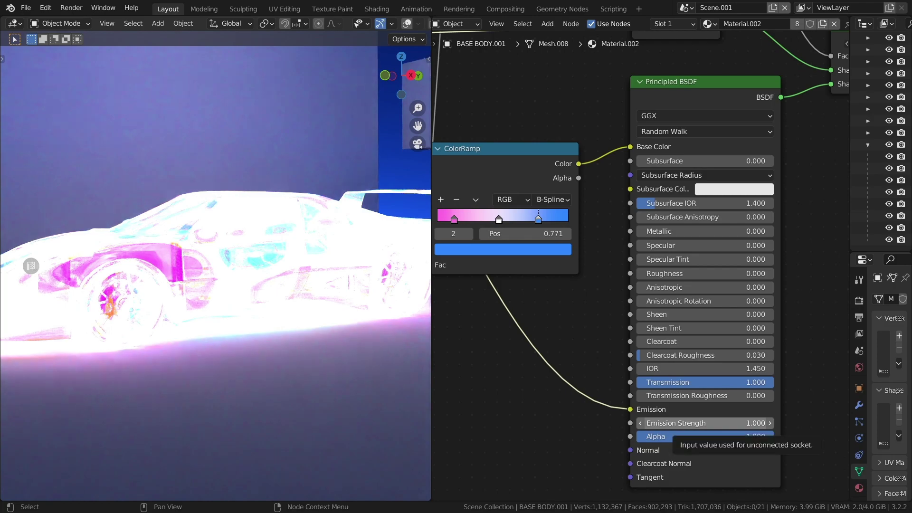
Set the body's emission strength to 0.3 and map textures by Reflection coordinates
double_click(677, 424)
type("0.300")
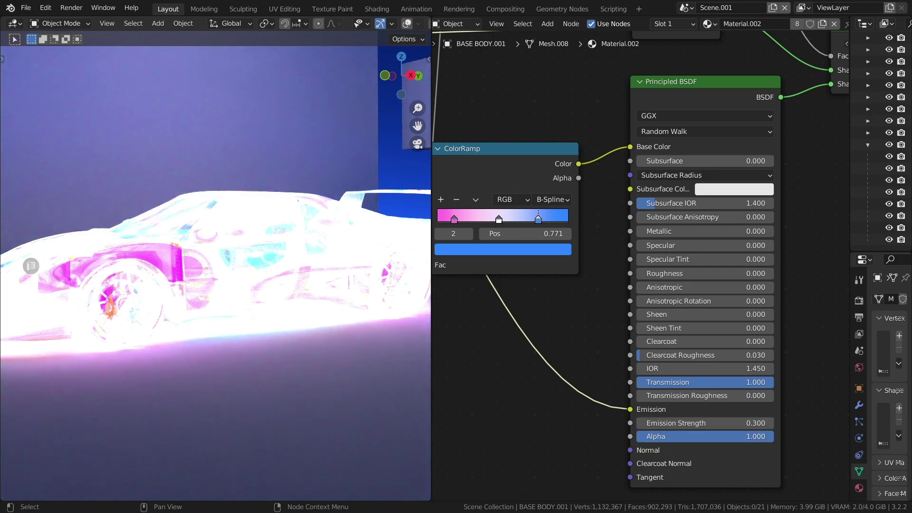
scroll(764, 333, "down", 2)
scroll(764, 333, "down", 2)
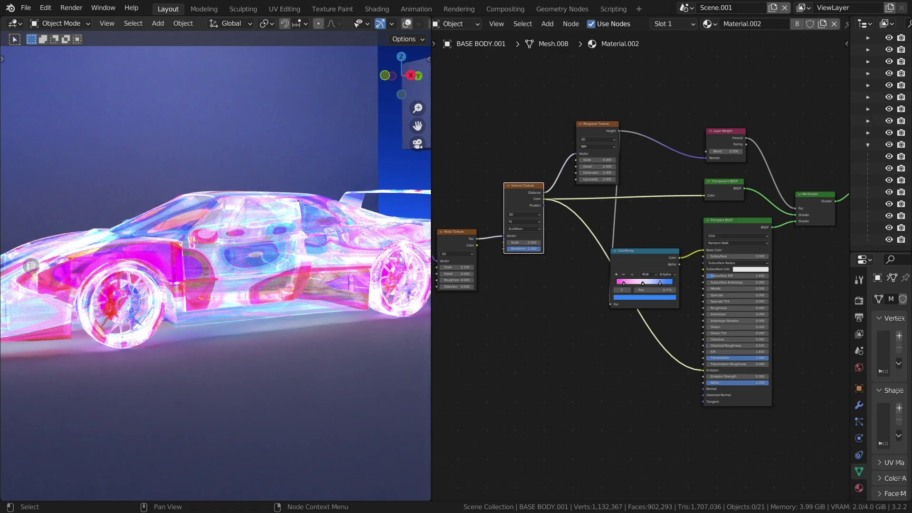
left_click_drag(635, 250, 654, 214)
scroll(713, 214, "up", 2)
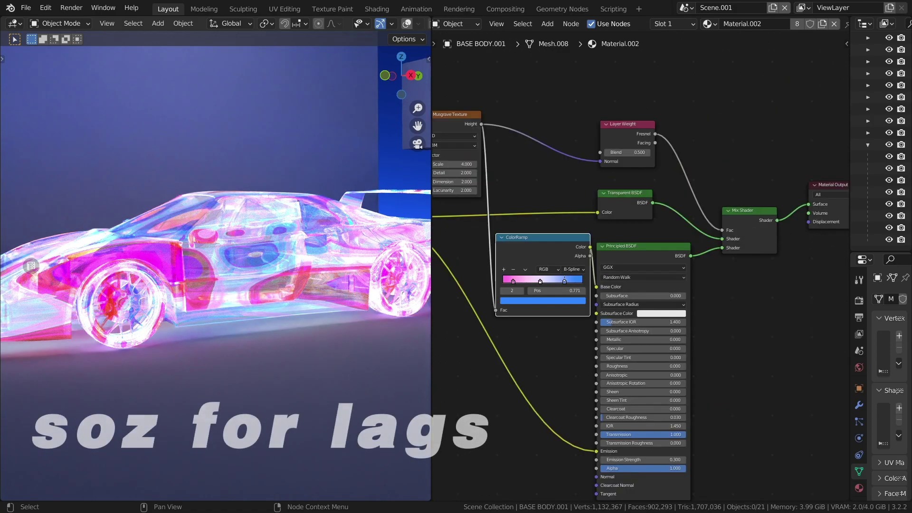
scroll(713, 215, "up", 2)
middle_click_drag(535, 285, 749, 284)
scroll(641, 285, "up", 2)
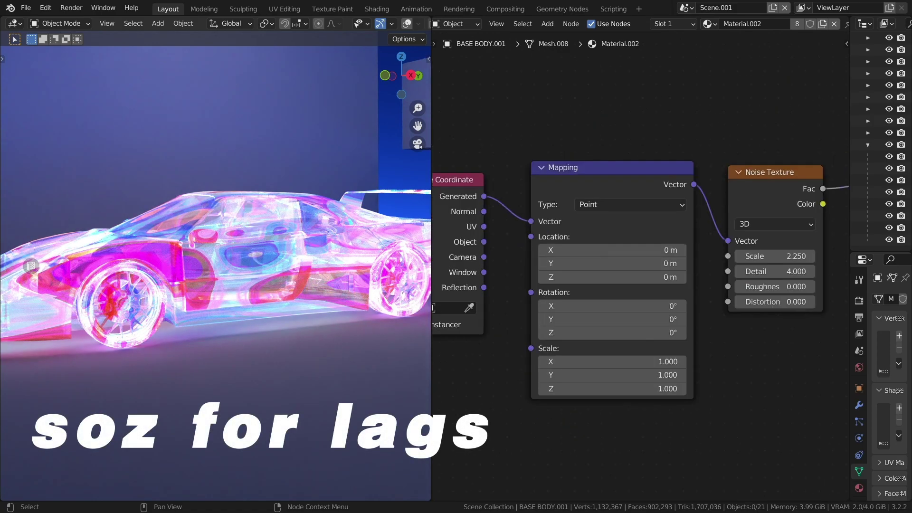
scroll(642, 285, "up", 1)
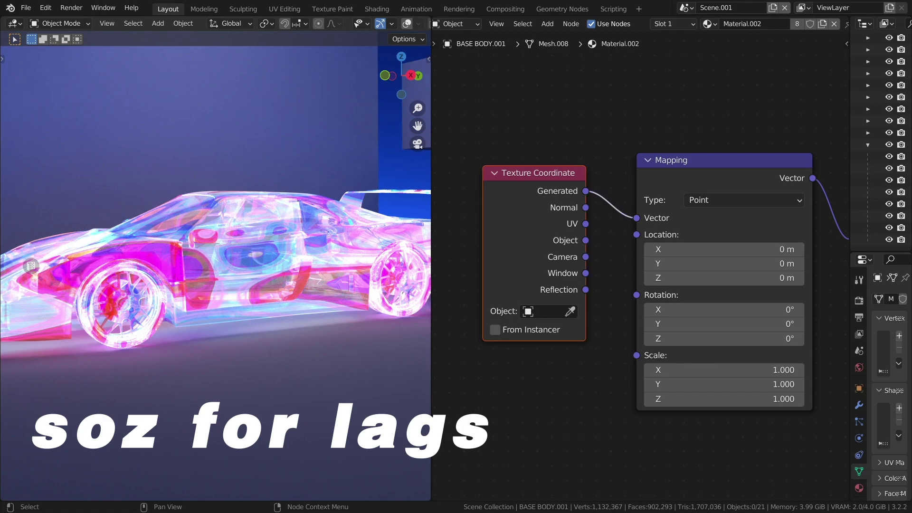
key("alt+a")
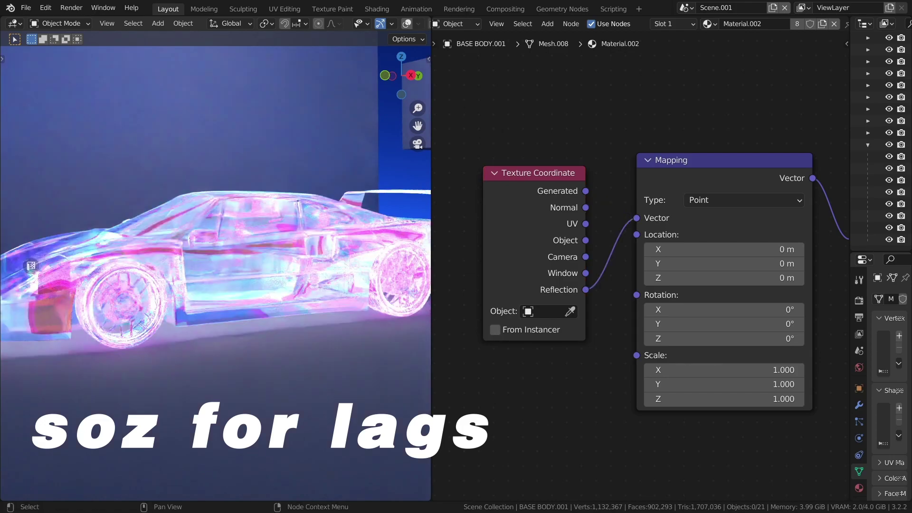
Turn the f40 car 116° around Z in camera view and save the file
key("KP_0")
key("r")
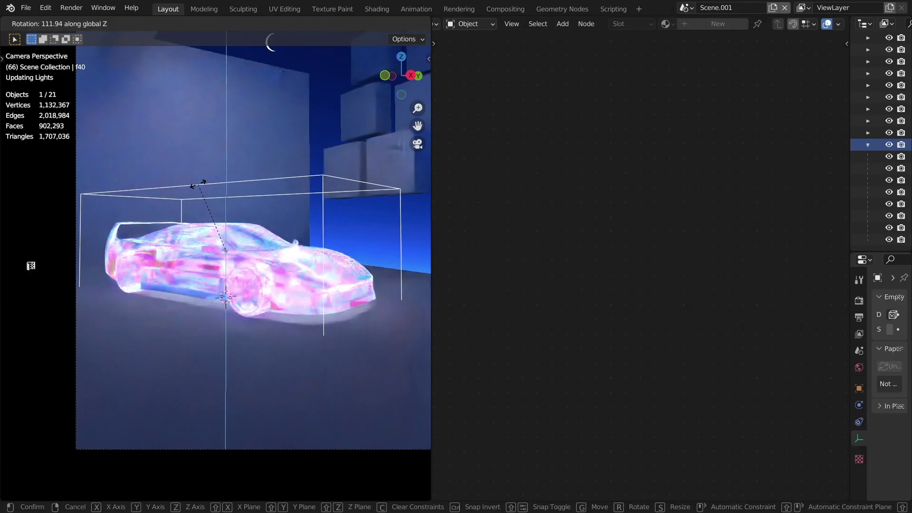
key("Return")
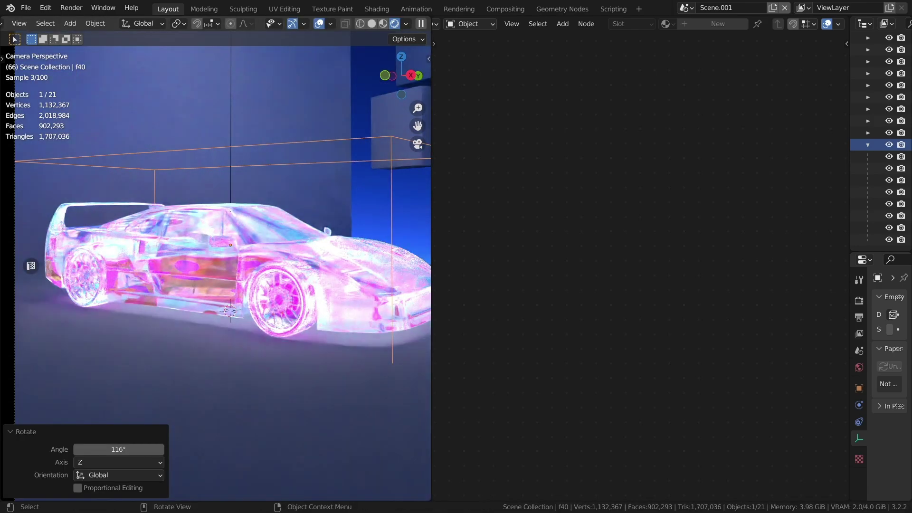
scroll(262, 80, "down", 3)
key("ctrl+s")
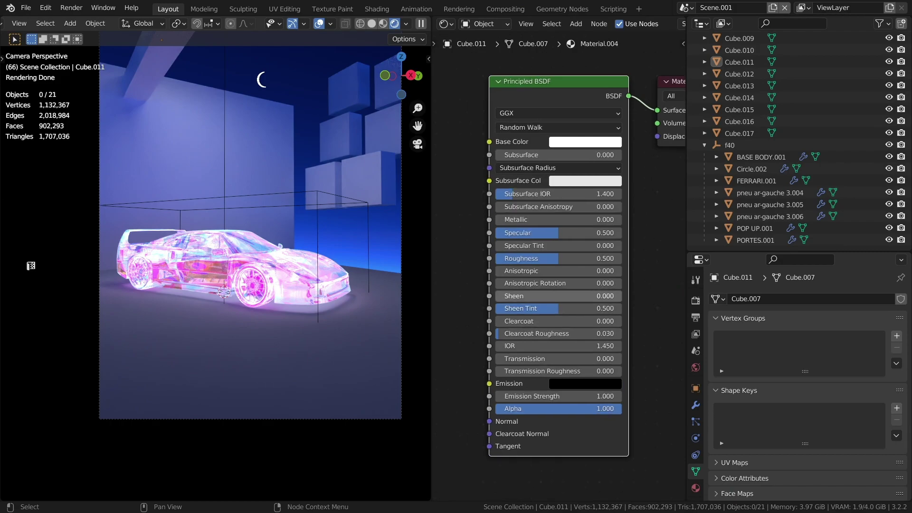
Give Material.004 full specular, adjusted roughness and Metallic 1
left_click_drag(558, 233, 621, 232)
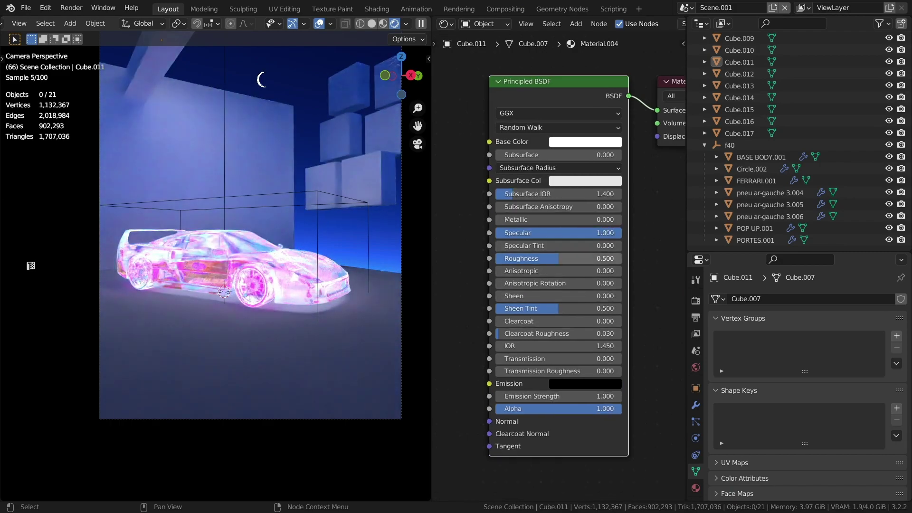
left_click_drag(542, 258, 562, 258)
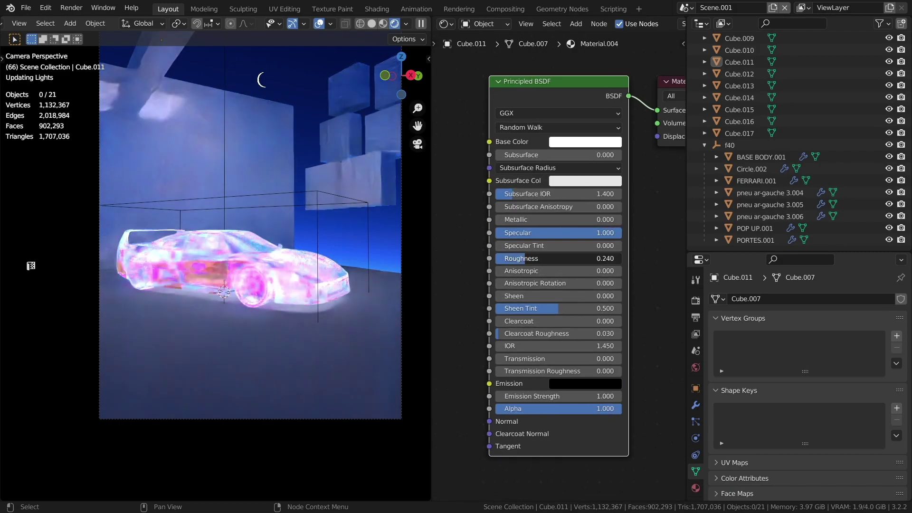
left_click_drag(542, 220, 621, 219)
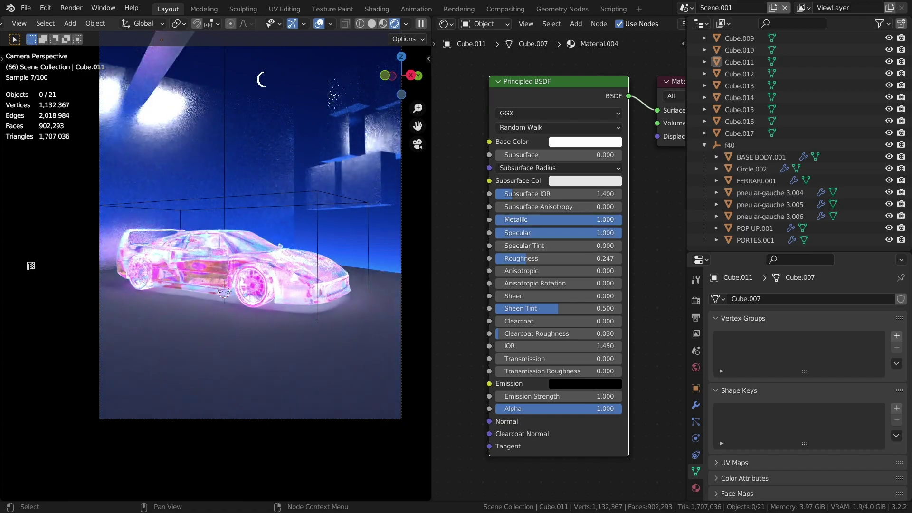
scroll(558, 265, "down", 1)
scroll(559, 265, "down", 1)
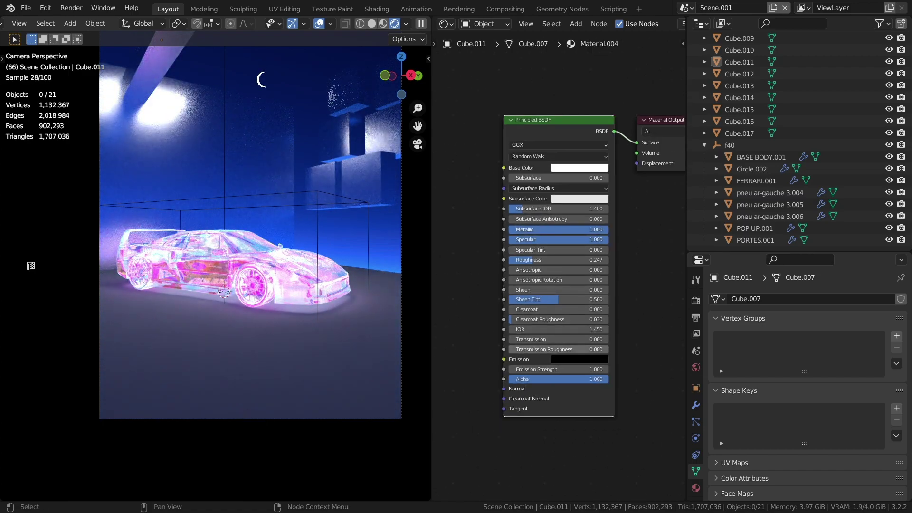
scroll(559, 266, "up", 1)
Add a ColorRamp and a Gradient Texture with Ctrl+T mapping nodes
key("shift+a")
type("colo")
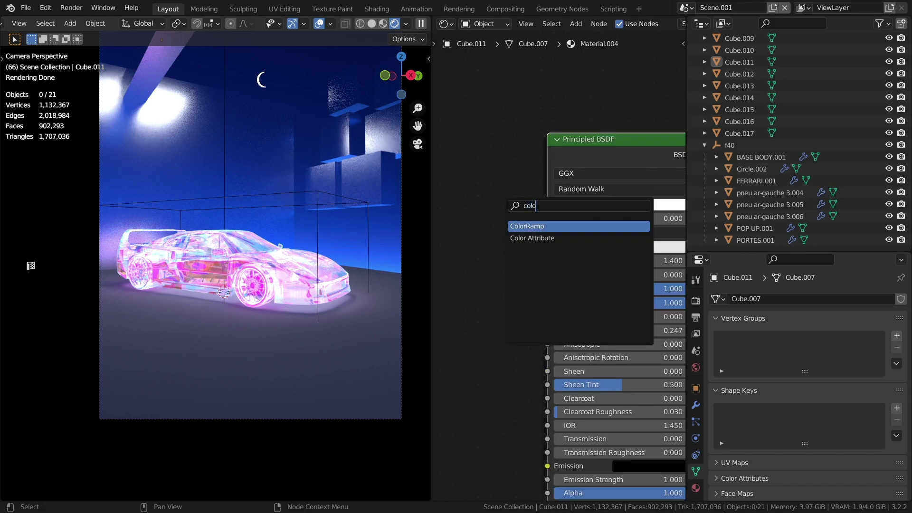
key("Return")
scroll(627, 271, "up", 3)
key("shift+a")
type("gr")
key("Down")
key("Down")
key("Return")
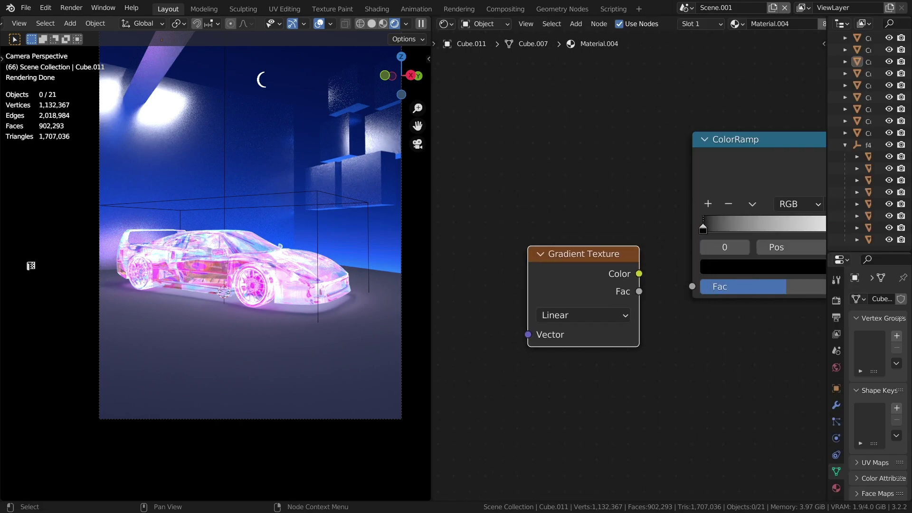
scroll(585, 285, "down", 1)
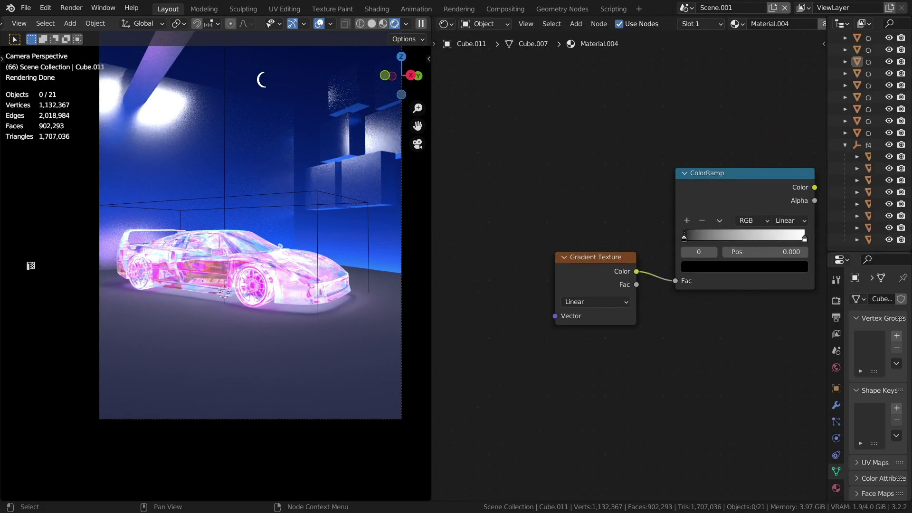
key("ctrl+t")
Make the gradient spherical, set mapping scale 0.05 on all axes, and save
mouse_move(499, 321)
middle_mouse_down()
mouse_move(612, 307)
mouse_move(683, 263)
mouse_move(759, 260)
middle_mouse_up()
mouse_move(600, 227)
middle_mouse_down()
mouse_move(62, 269)
mouse_move(123, 280)
middle_mouse_up()
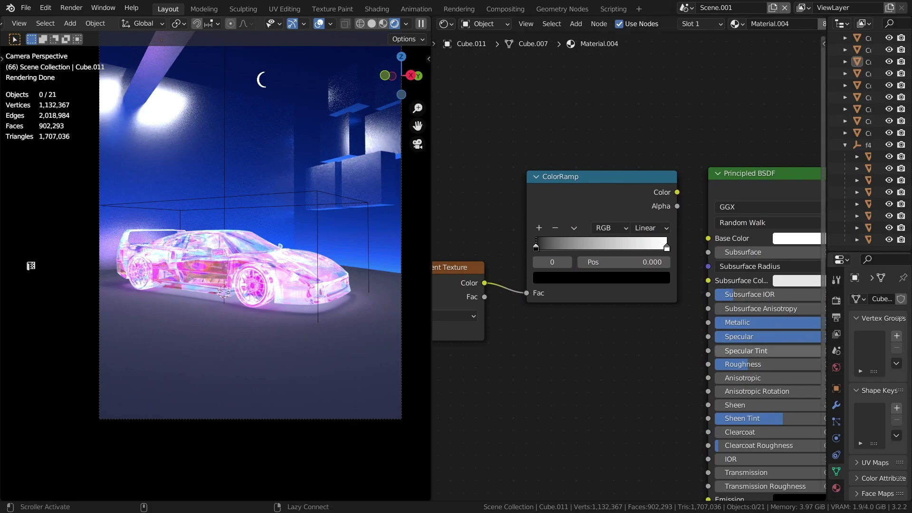
middle_click_drag(741, 352, 692, 325)
middle_click_drag(390, 356, 580, 287)
left_click(581, 287)
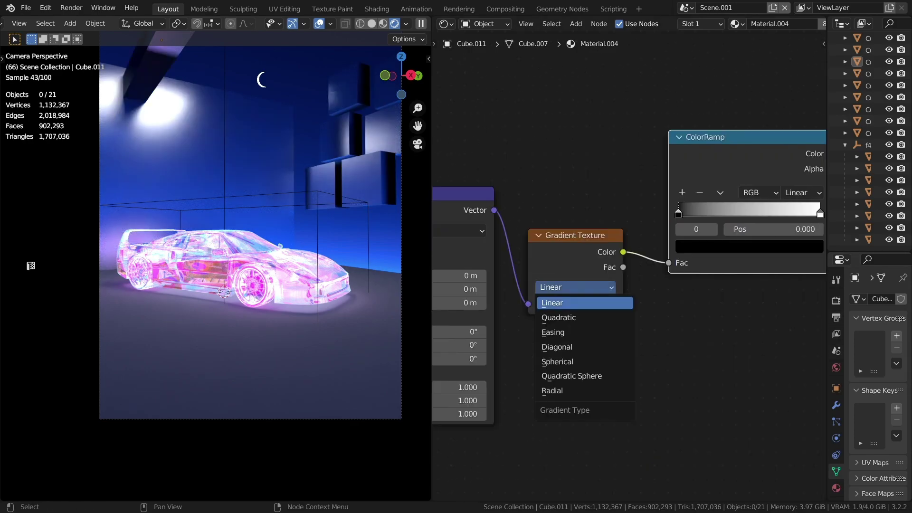
left_click(580, 362)
middle_click_drag(580, 362, 751, 279)
left_click_drag(570, 292, 571, 317)
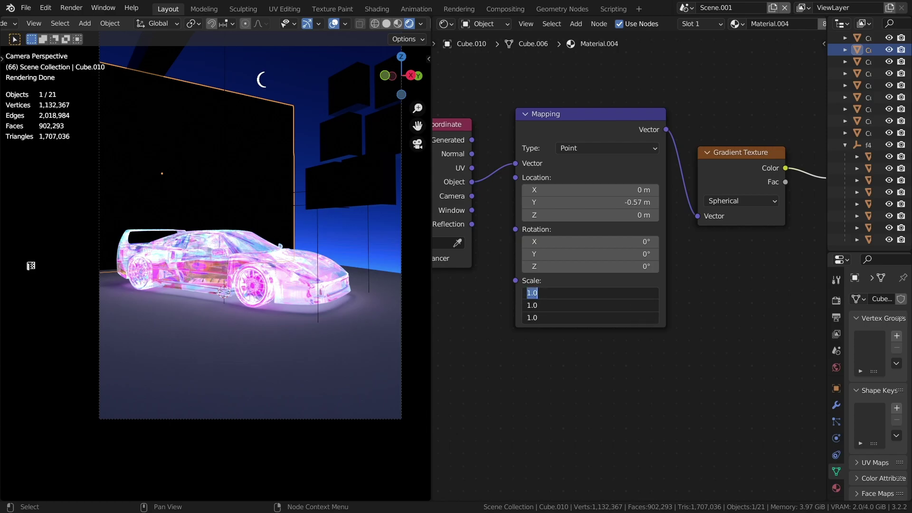
type("0.05")
key("Return")
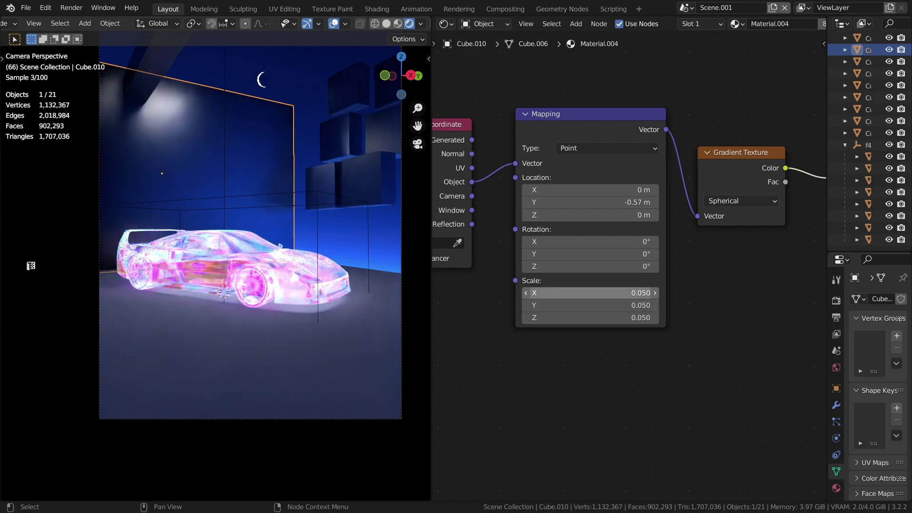
key("alt+a")
key("ctrl+s")
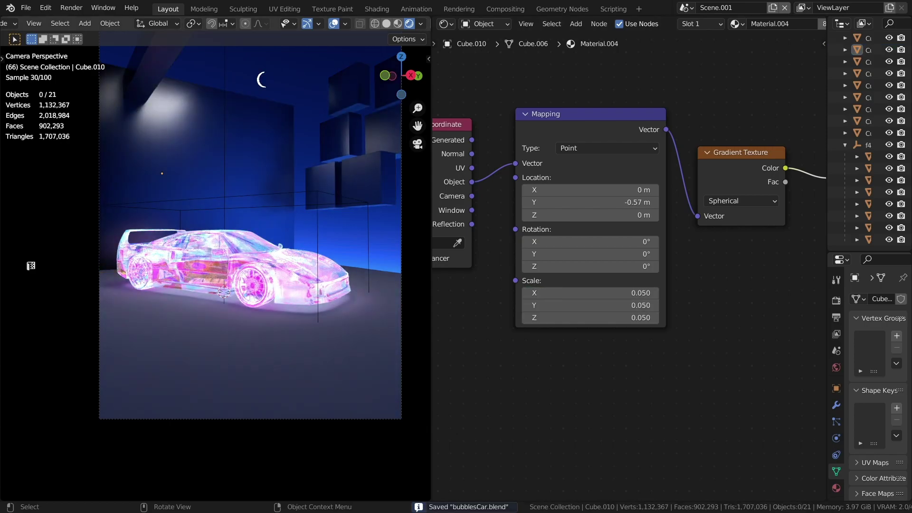
Select the floor Cube.009, frame its nodes and give it a saturated blue base colour
left_click(109, 269)
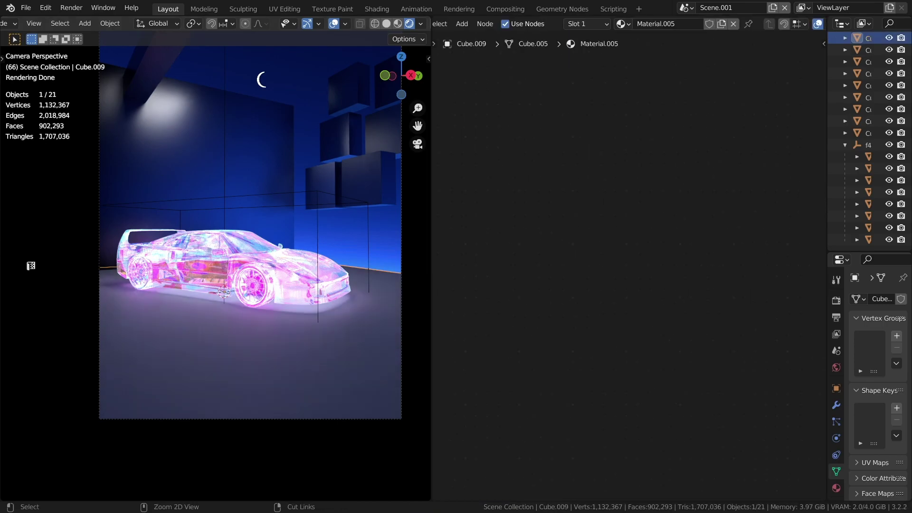
key("F3")
type("frame all")
key("Return")
scroll(629, 276, "up", 1)
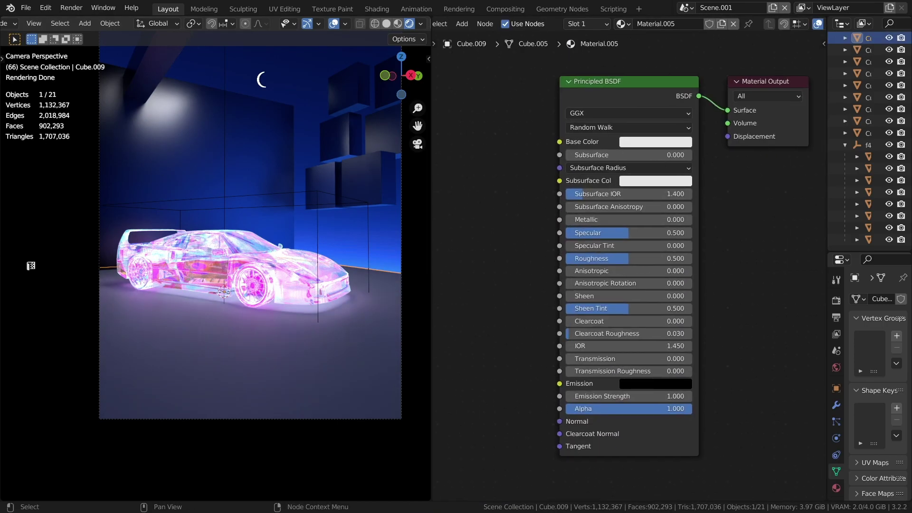
middle_click_drag(630, 275, 659, 314)
left_click(686, 181)
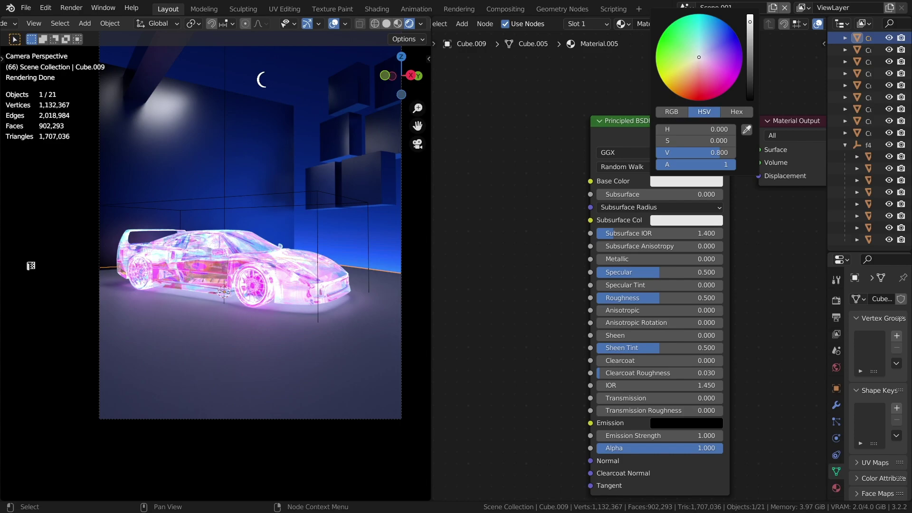
left_click(716, 17)
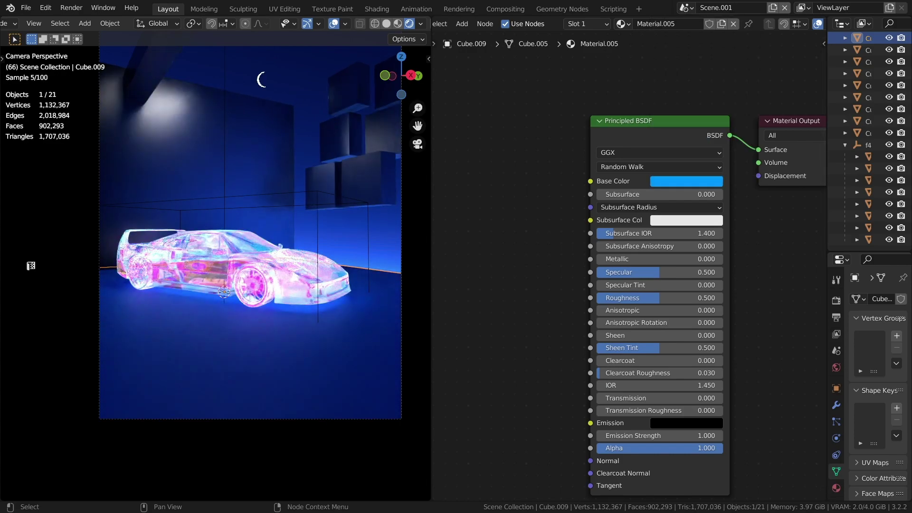
scroll(663, 260, "up", 3)
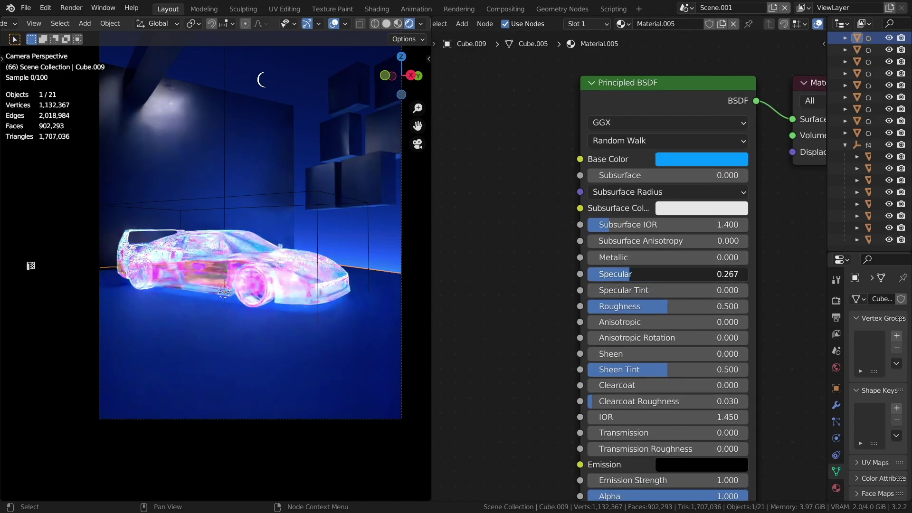
Set the floor's Specular to 1.0 and Roughness to 0.05, then save
left_click_drag(727, 273, 777, 274)
left_click_drag(712, 307, 641, 306)
type("0.05")
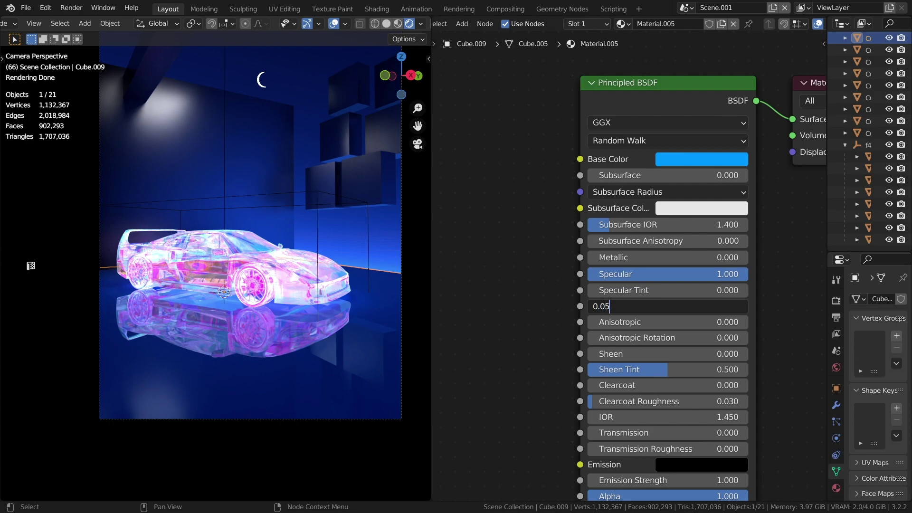
key("Return")
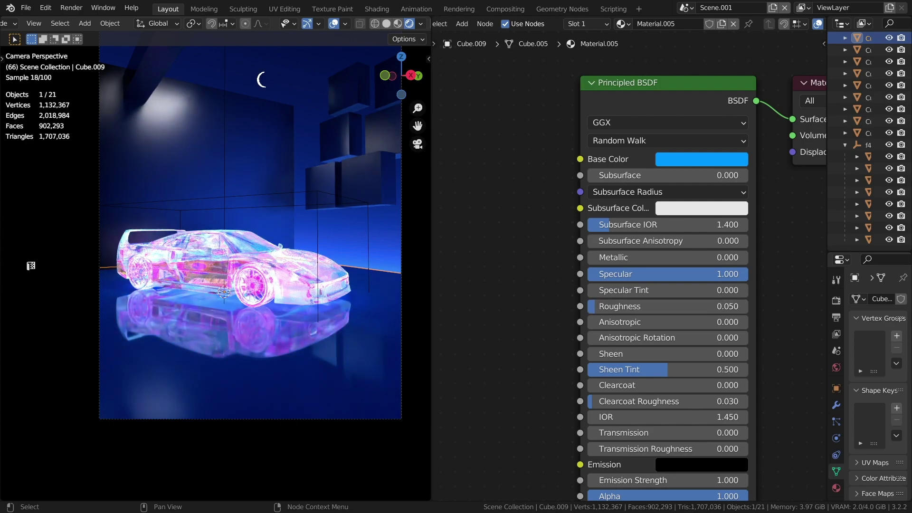
scroll(569, 158, "down", 1)
scroll(215, 270, "up", 1)
key("ctrl+s")
scroll(31, 265, "down", 2)
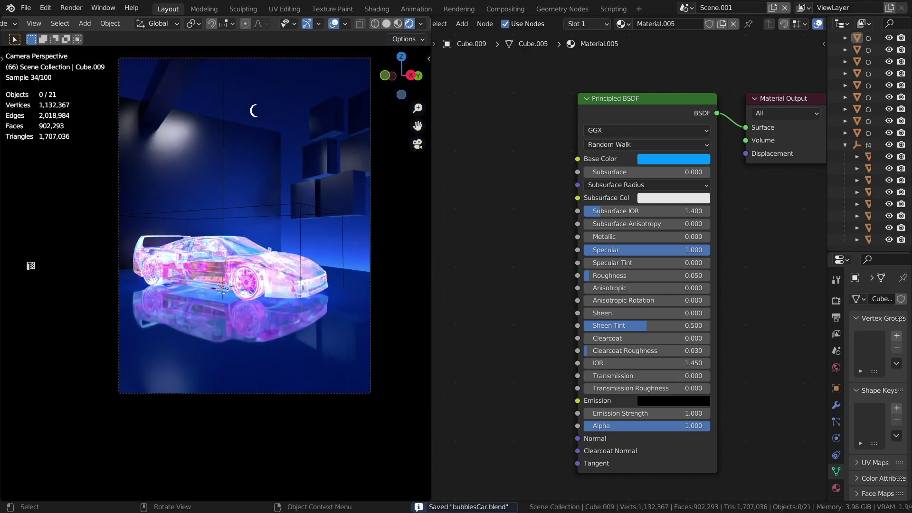
scroll(30, 265, "up", 1)
Lift the F40 to about 2.26 m and tilt it with free trackball rotation
left_click(236, 220)
key("g")
key("z")
left_click(284, 180)
key("r")
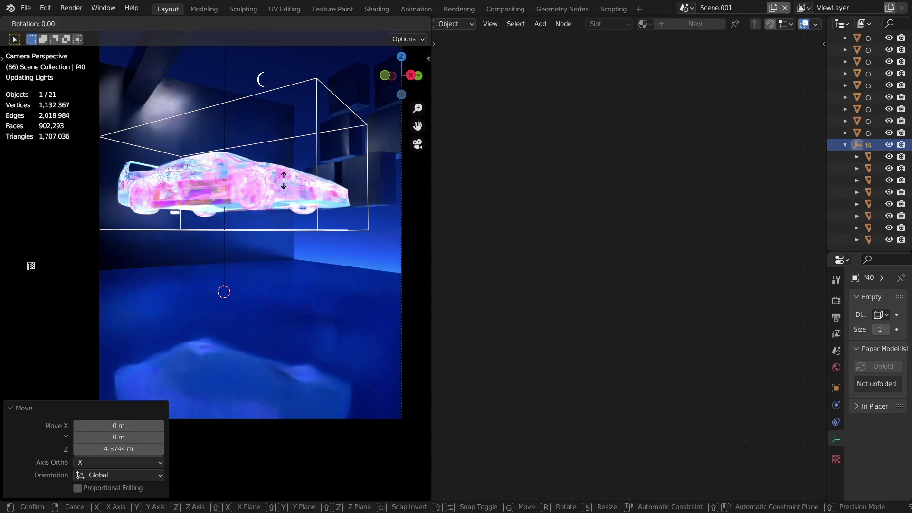
key("r")
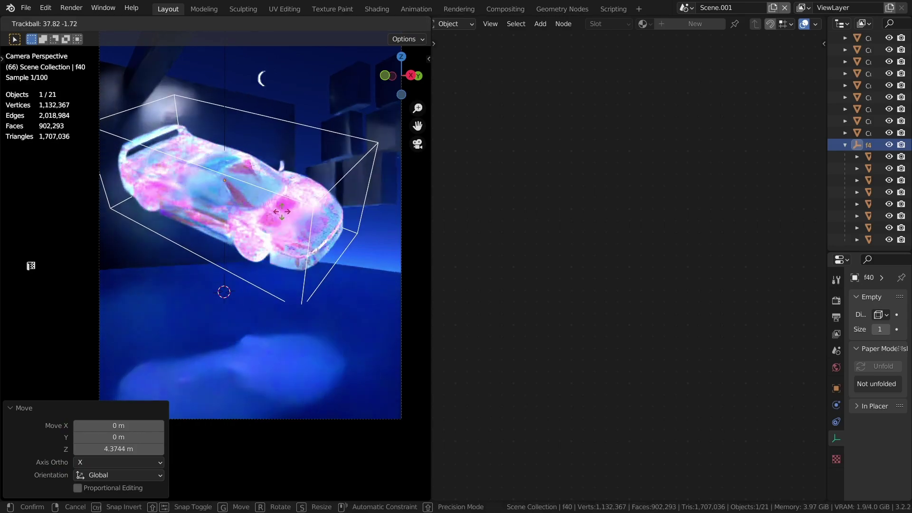
left_click(281, 211)
key("g")
key("z")
key("Return")
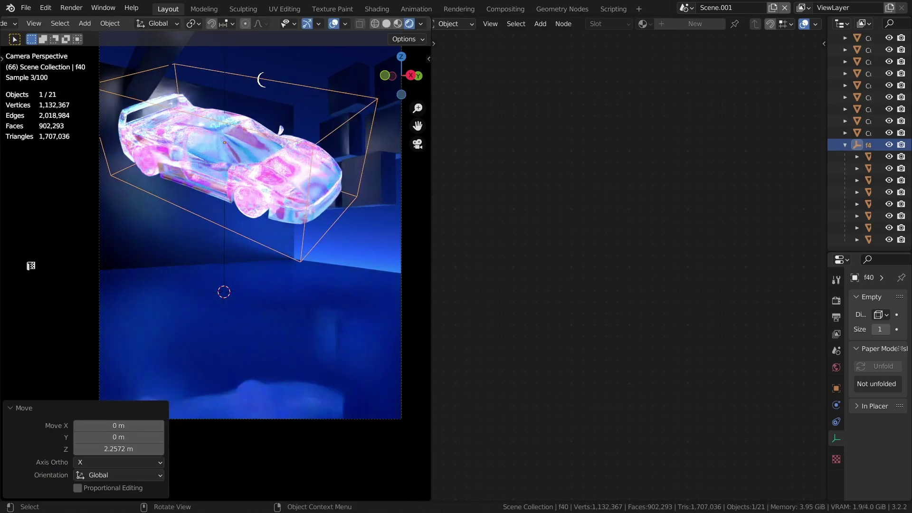
Raise the crescent light Circle.003 along Z
left_click(262, 79)
key("g")
key("z")
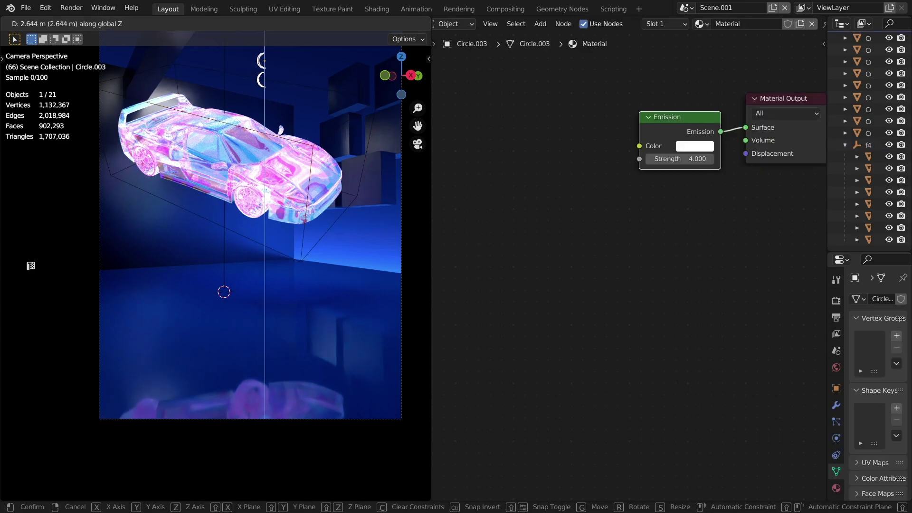
key("Return")
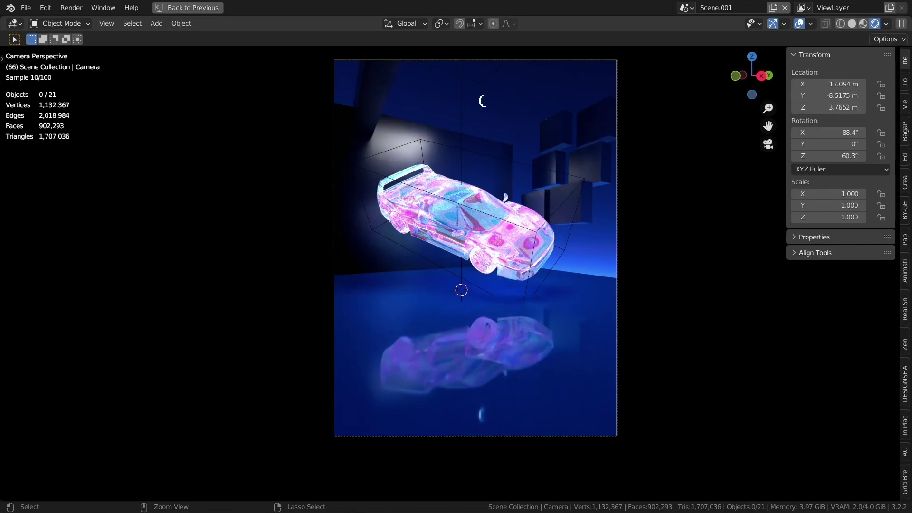
Enlarge the camera view and nudge the car's placement in the frame
key("ctrl+s")
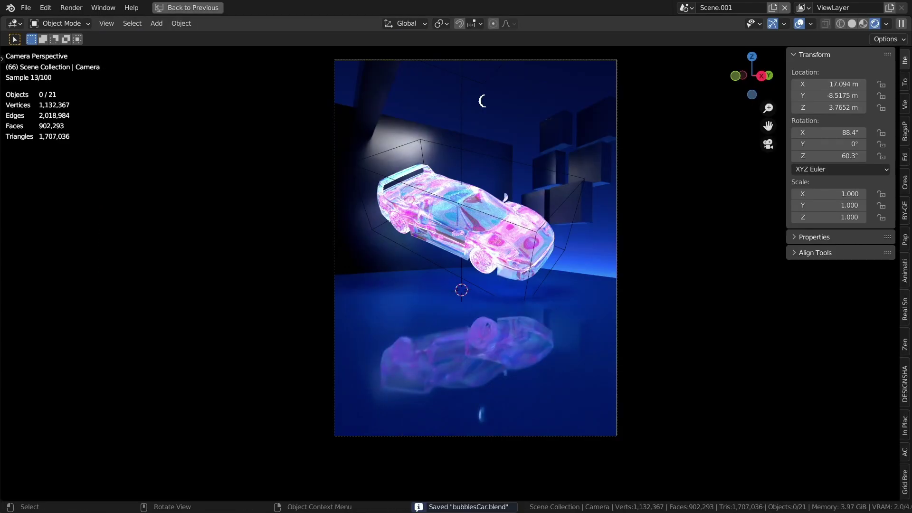
left_click(463, 214)
key("g")
key("Return")
key("alt+a")
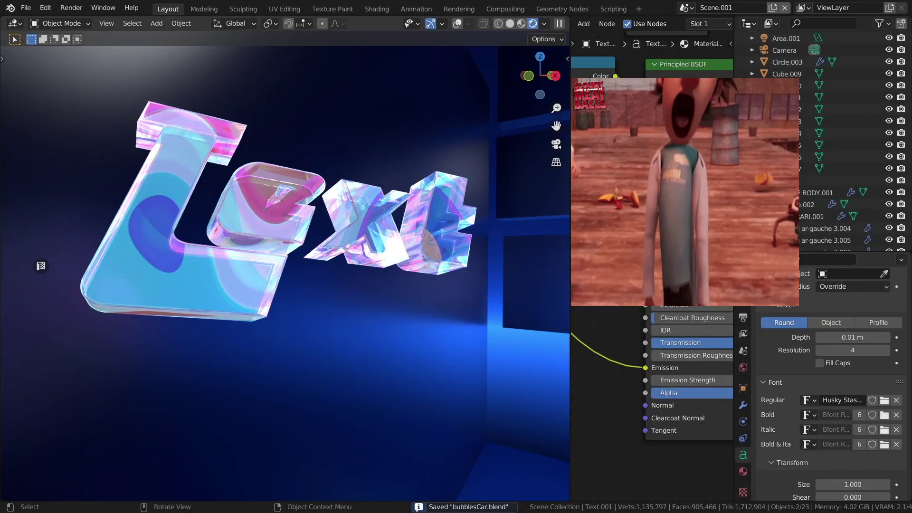
Delete the wrong letters so the holographic 3D text reads 'girl', then finish editing
key("BackSpace")
key("BackSpace")
key("BackSpace")
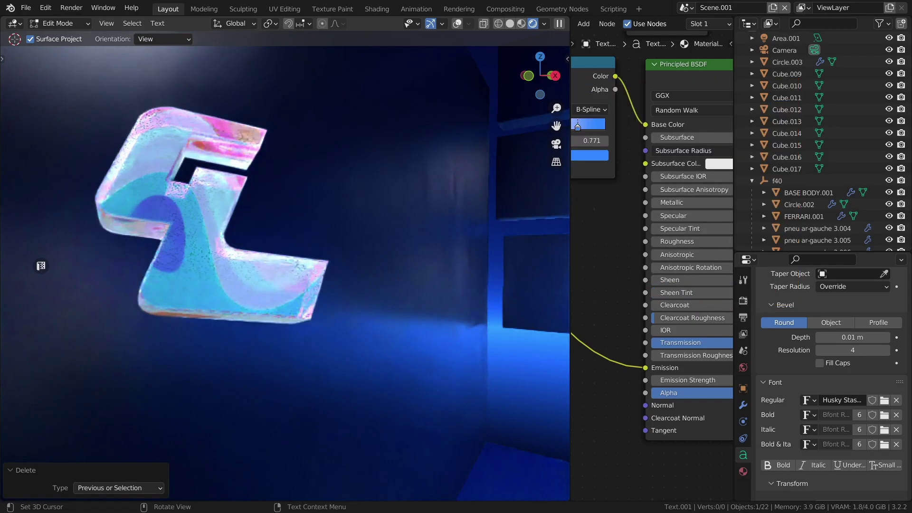
type("it")
key("BackSpace")
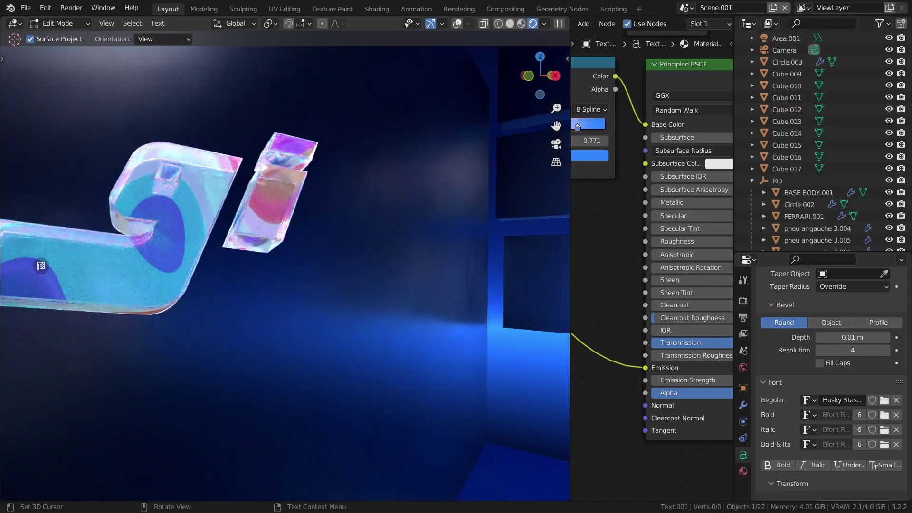
type("r")
key("BackSpace")
type("n")
key("Tab")
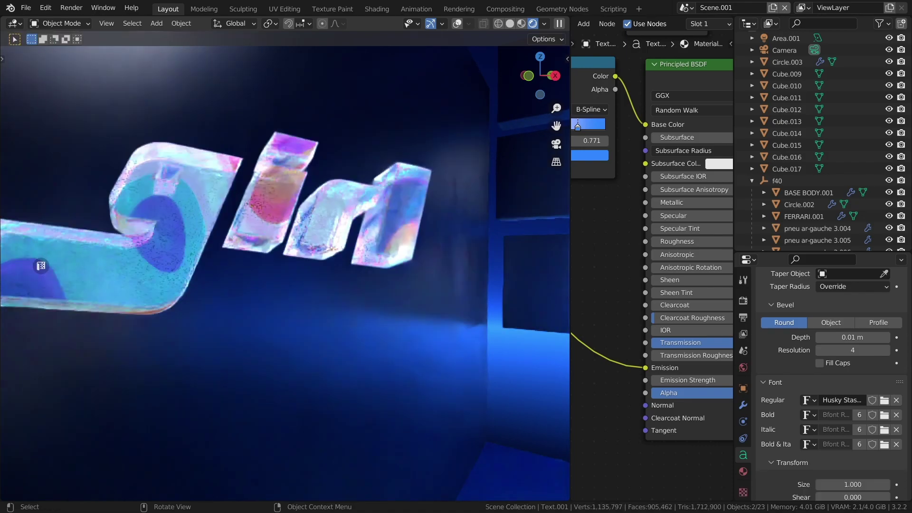
scroll(41, 266, "down", 2)
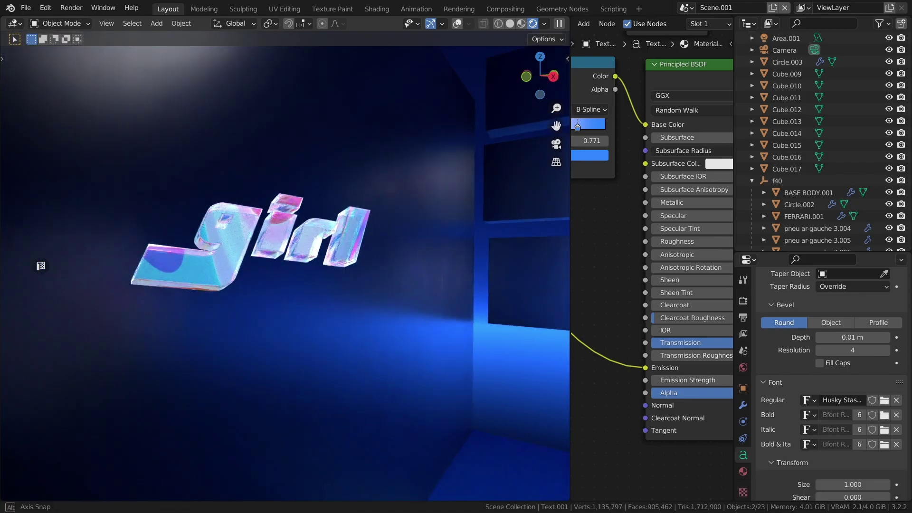
scroll(40, 265, "down", 2)
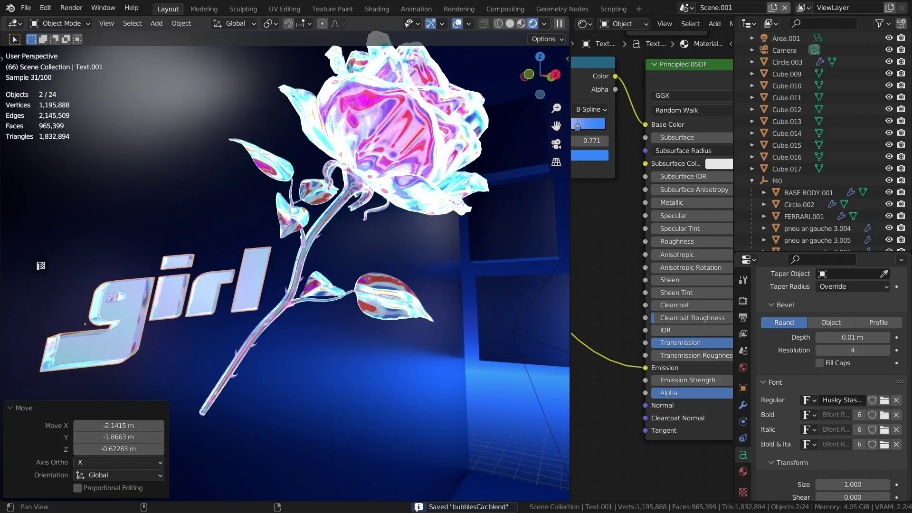